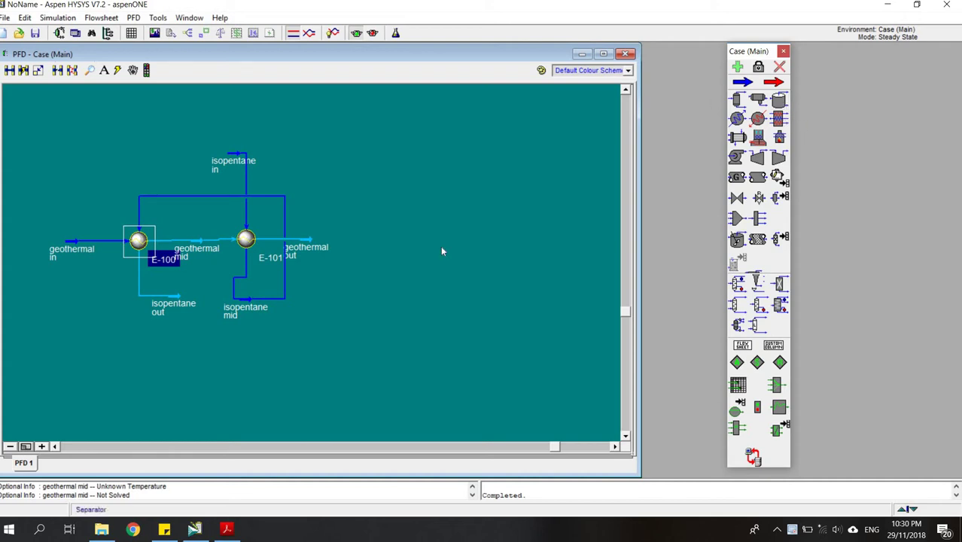
- Open E-100's worksheet: still under specified, geothermal inlet 180.7 C, isopentane inlet 151.7 C
double_click(138, 241)
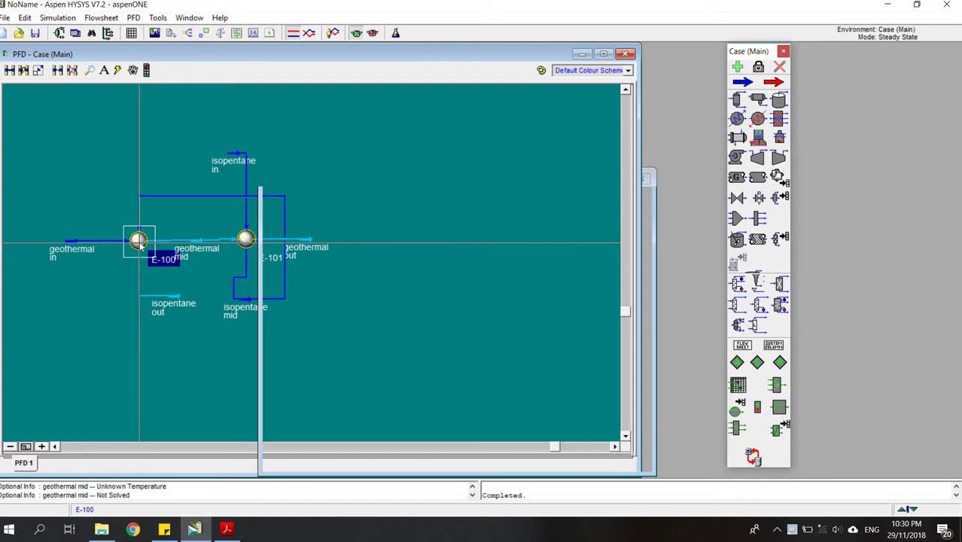
left_click_drag(485, 186, 443, 118)
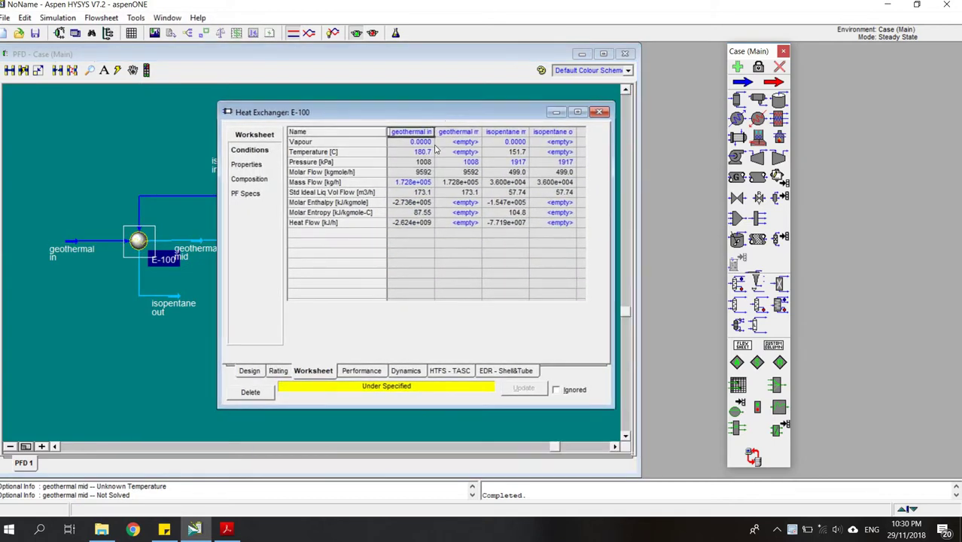
mouse_move(433, 159)
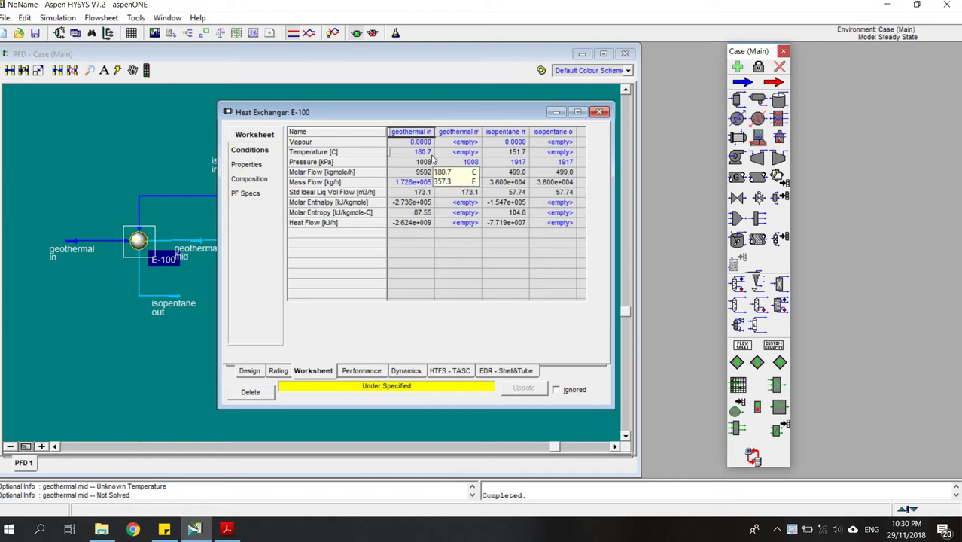
- Set isopentane out vapour fraction to 1 so E-100 solves, then close its window
left_click(574, 143)
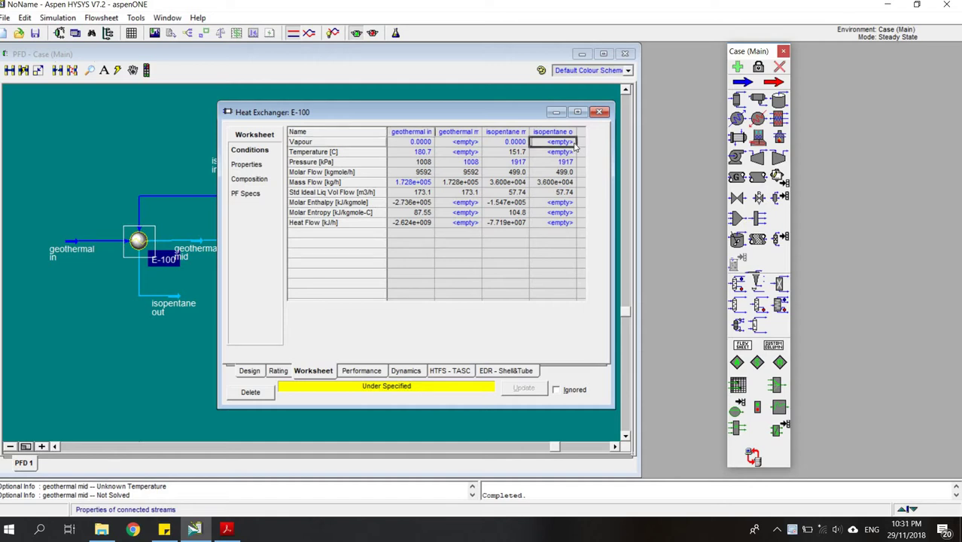
type("1")
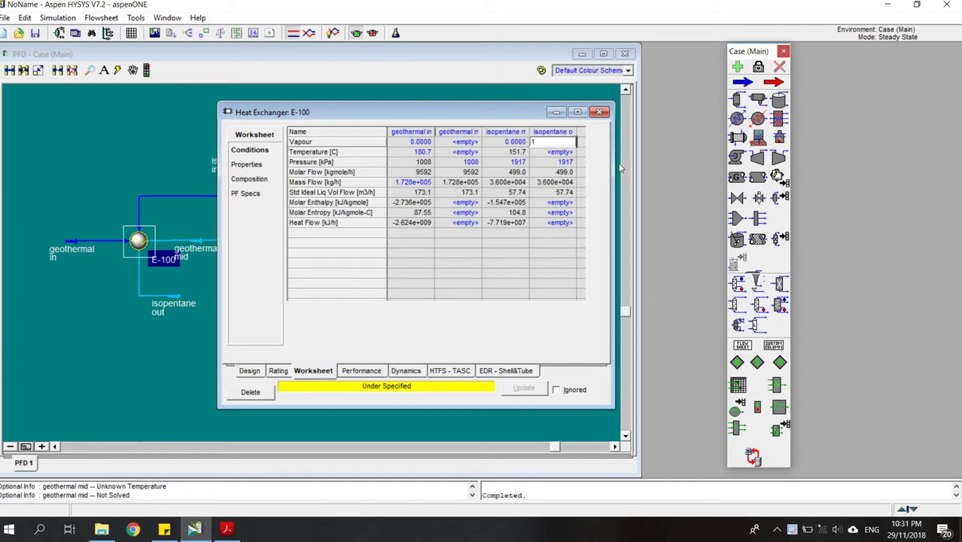
key("Return")
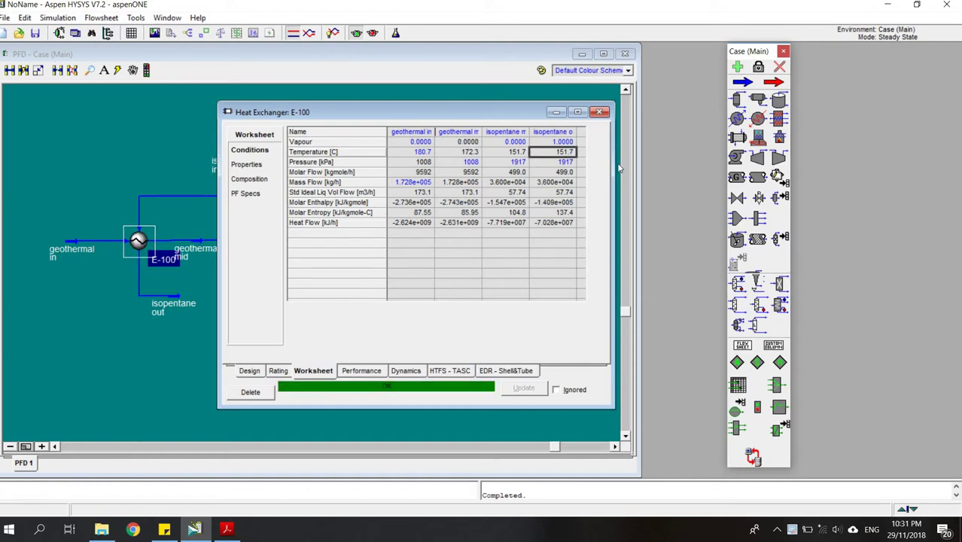
left_click_drag(468, 119, 453, 124)
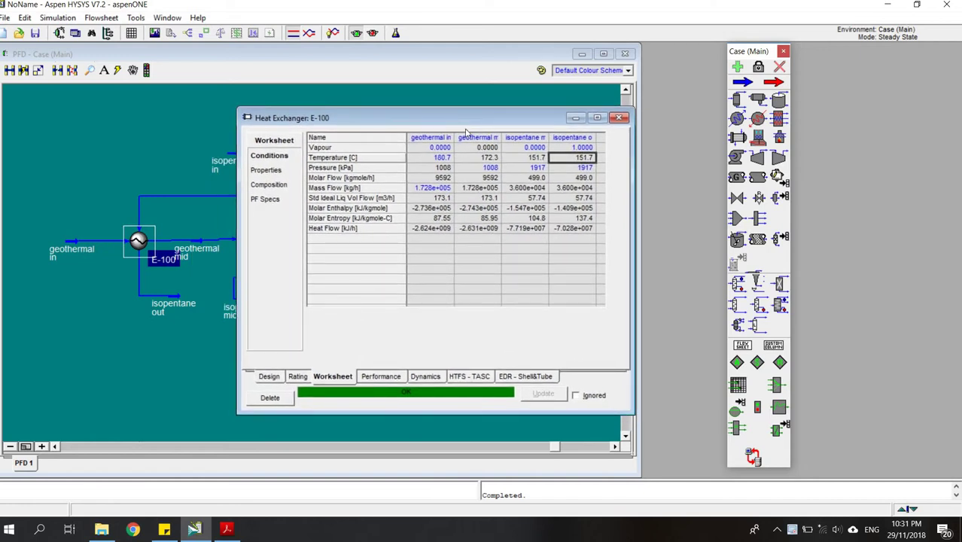
mouse_move(515, 161)
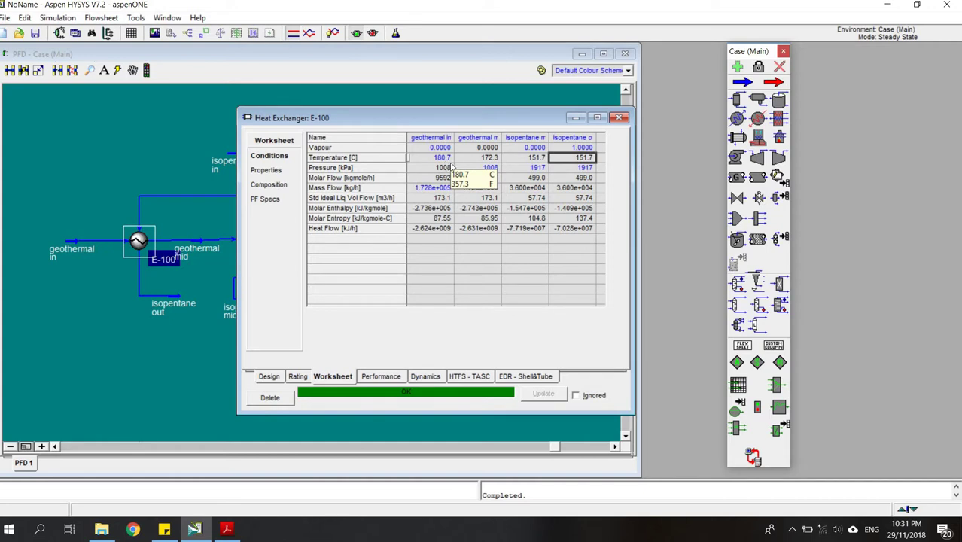
left_click(618, 118)
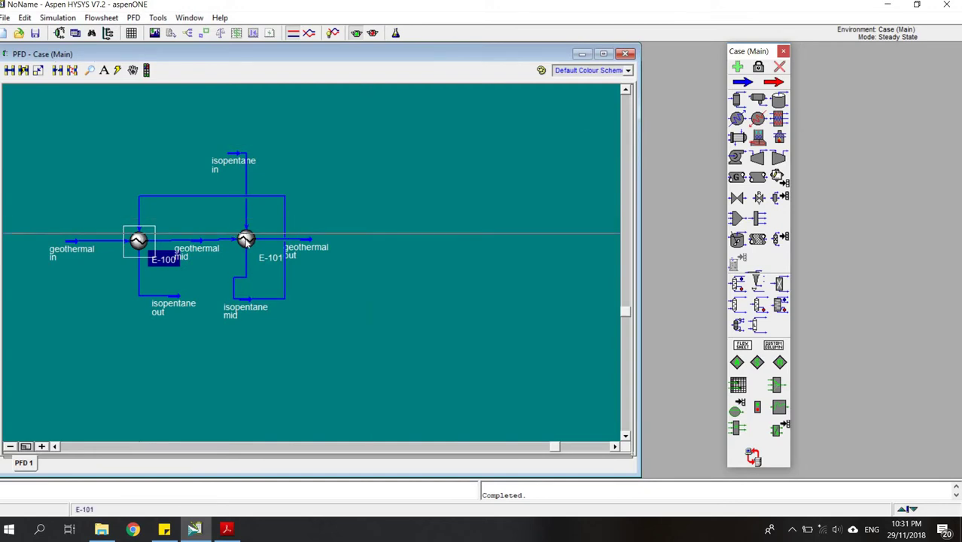
left_click(246, 239)
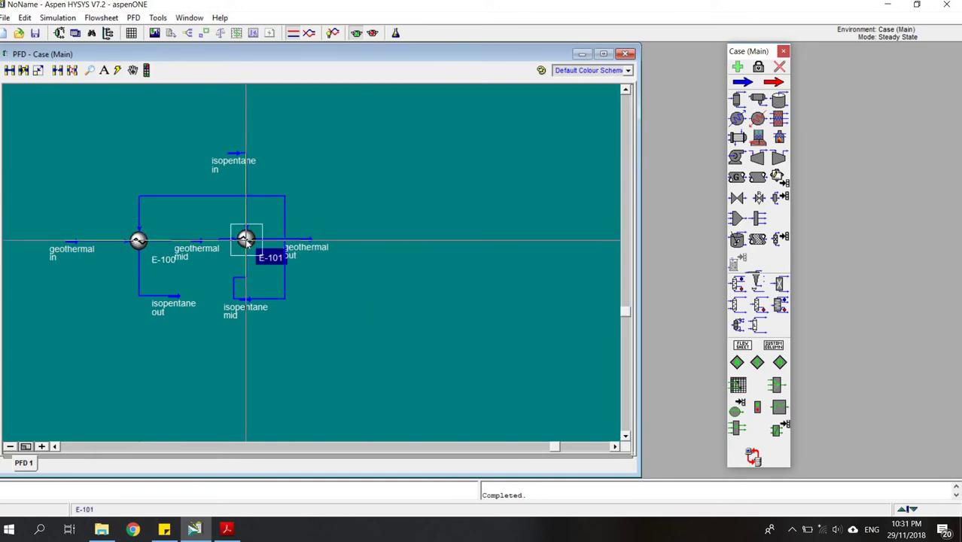
double_click(246, 239)
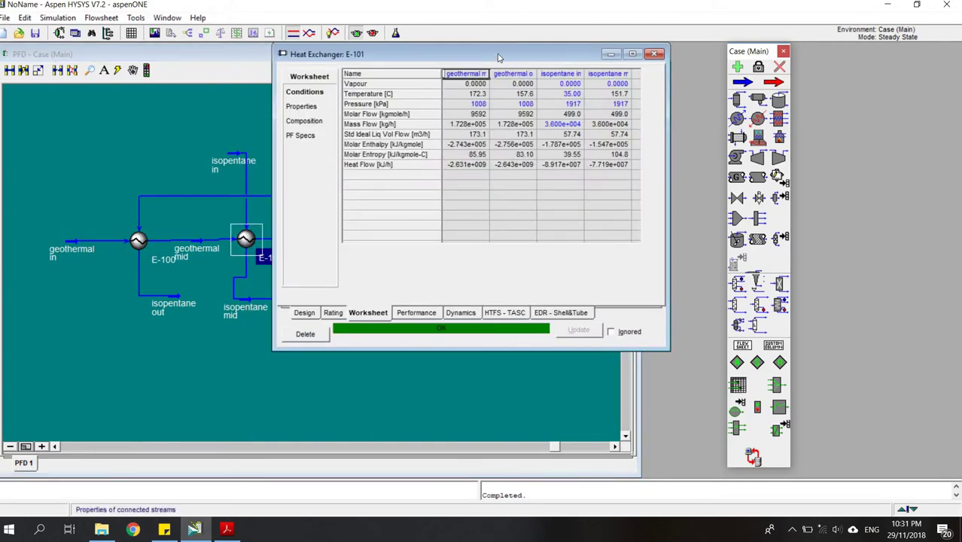
left_click_drag(500, 58, 525, 113)
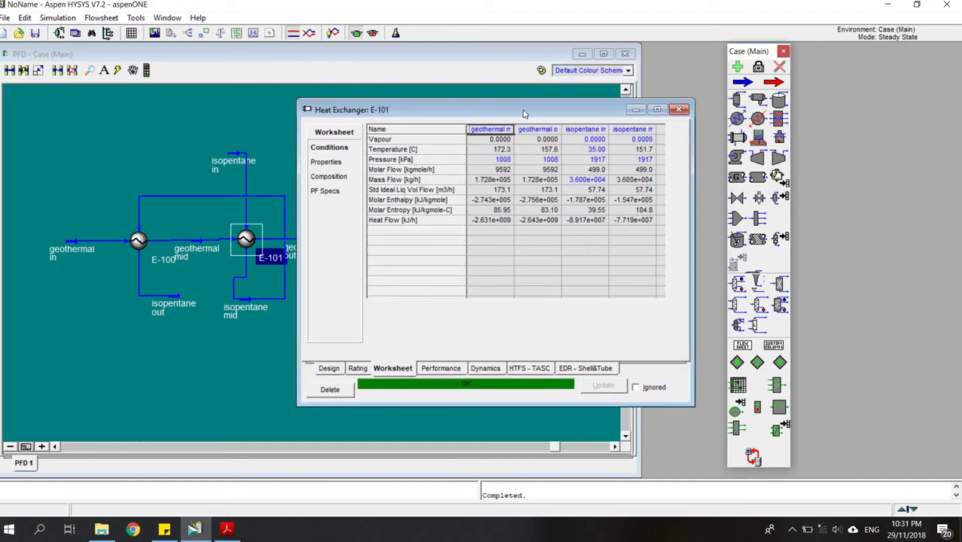
mouse_move(552, 154)
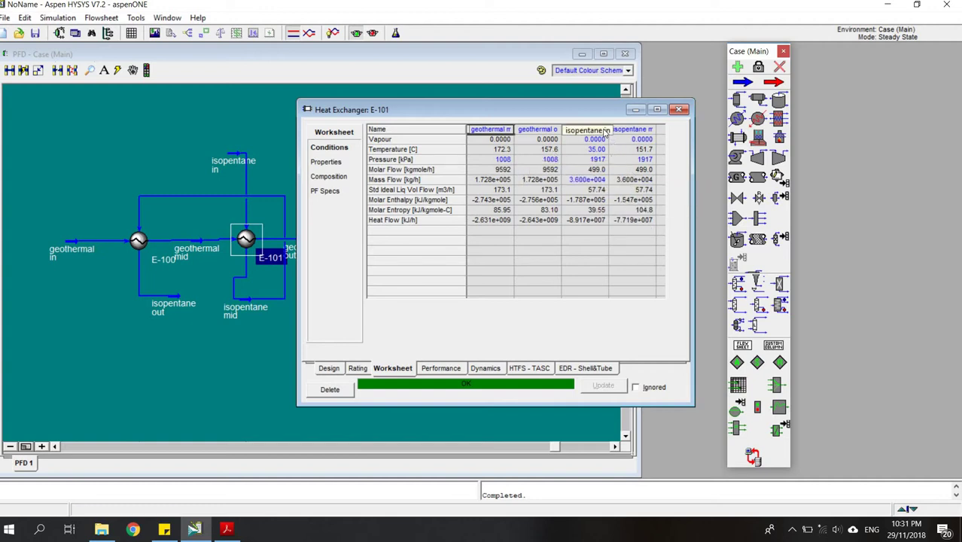
mouse_move(638, 152)
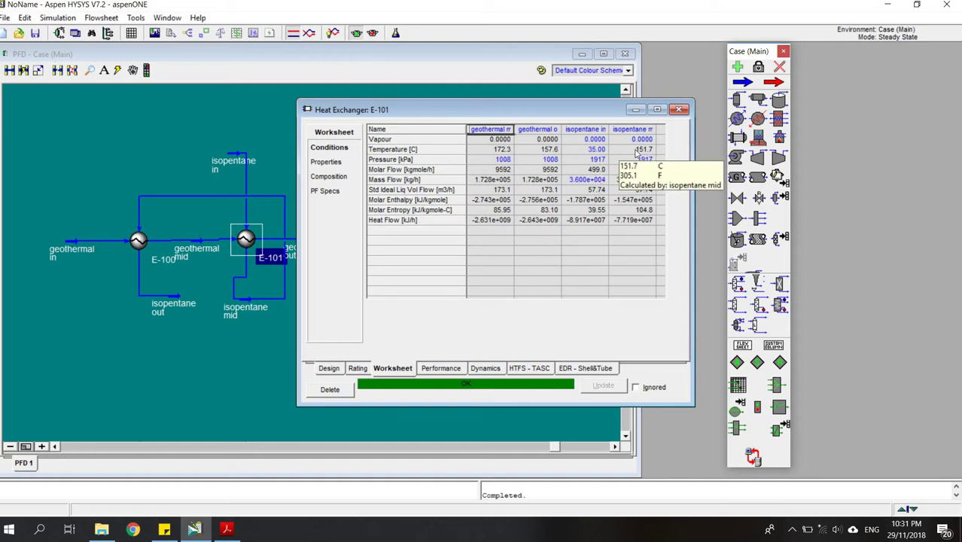
left_click_drag(517, 109, 448, 134)
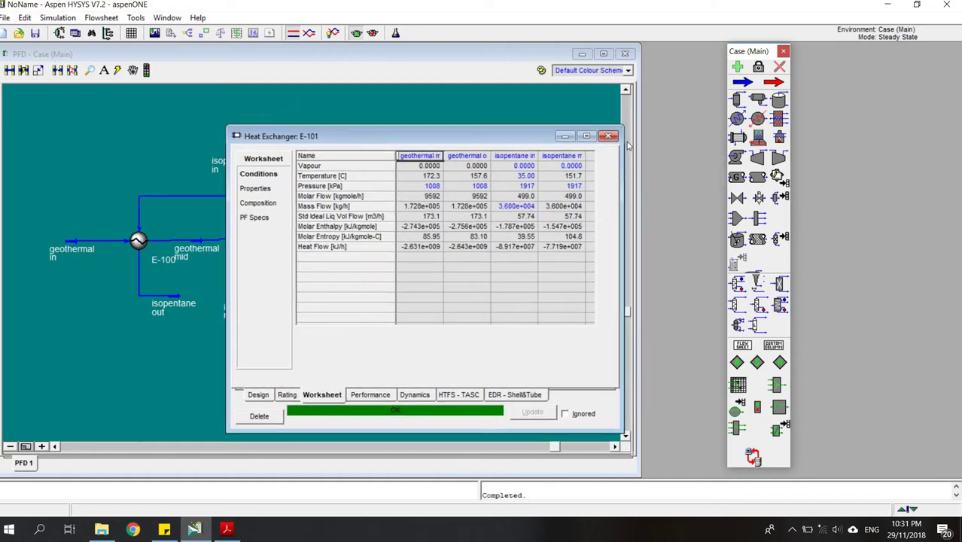
left_click(609, 134)
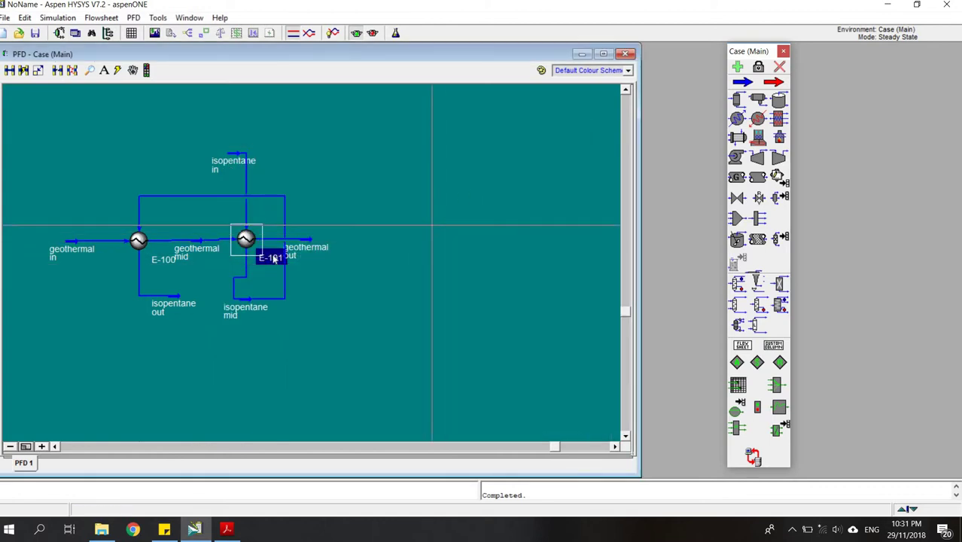
- Deselect isopentane out and raise the isopentane mid line between the exchangers
mouse_move(175, 307)
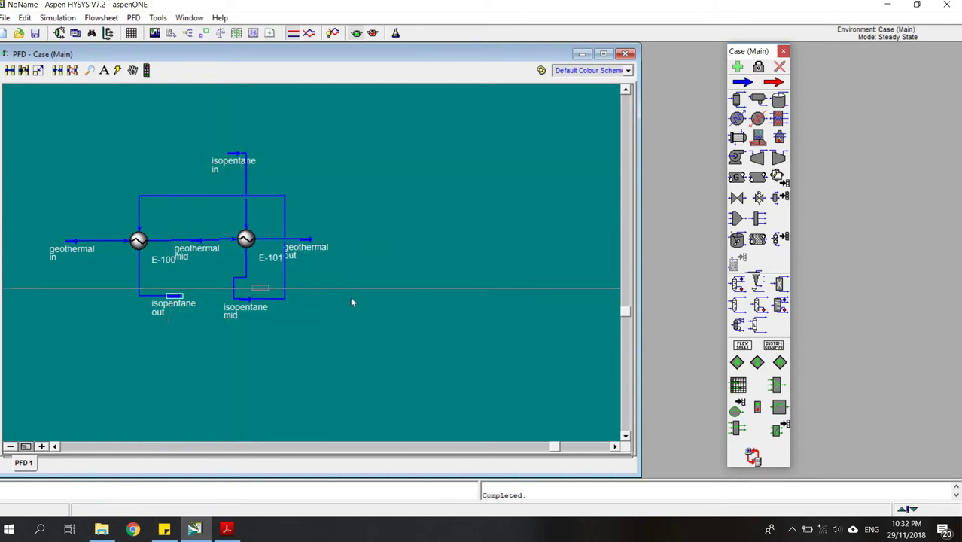
left_click_drag(364, 299, 364, 299)
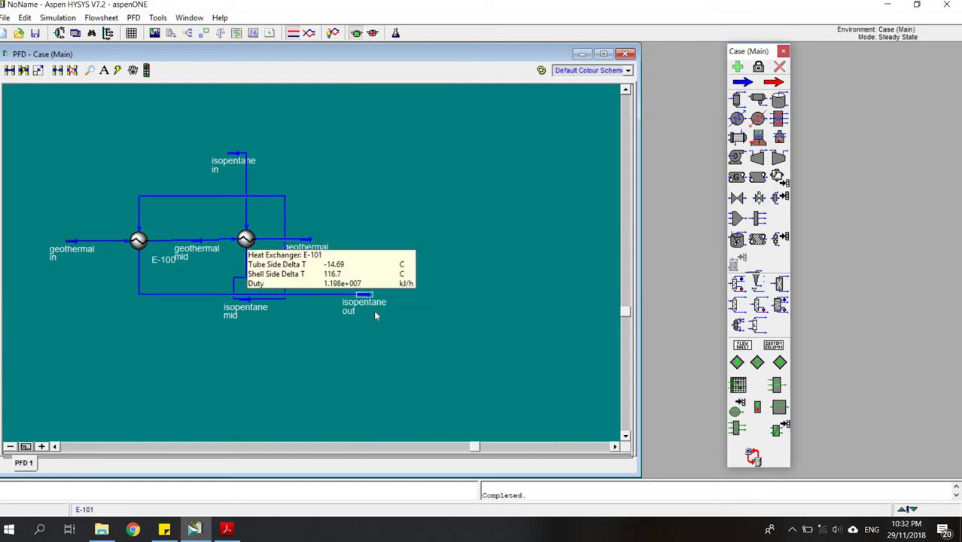
left_click(360, 327)
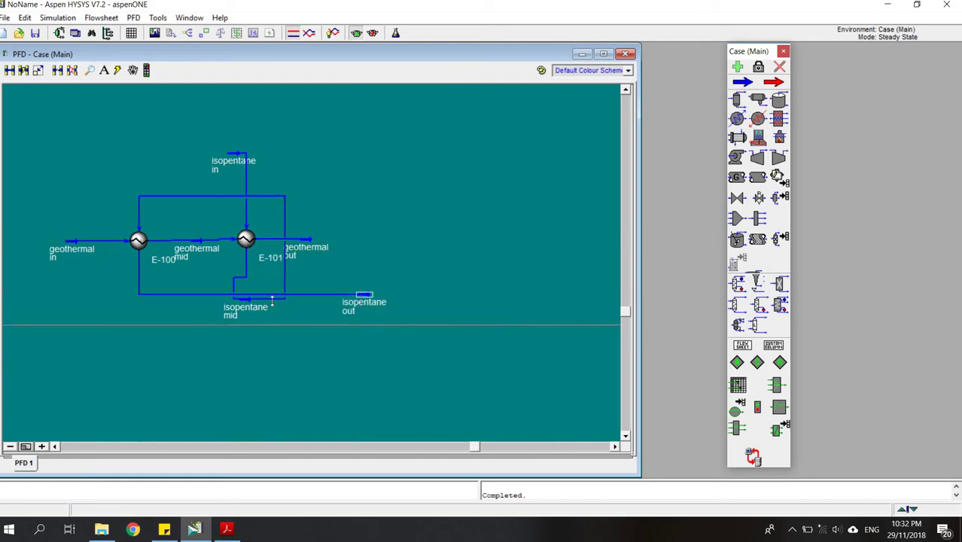
left_click_drag(256, 294, 261, 283)
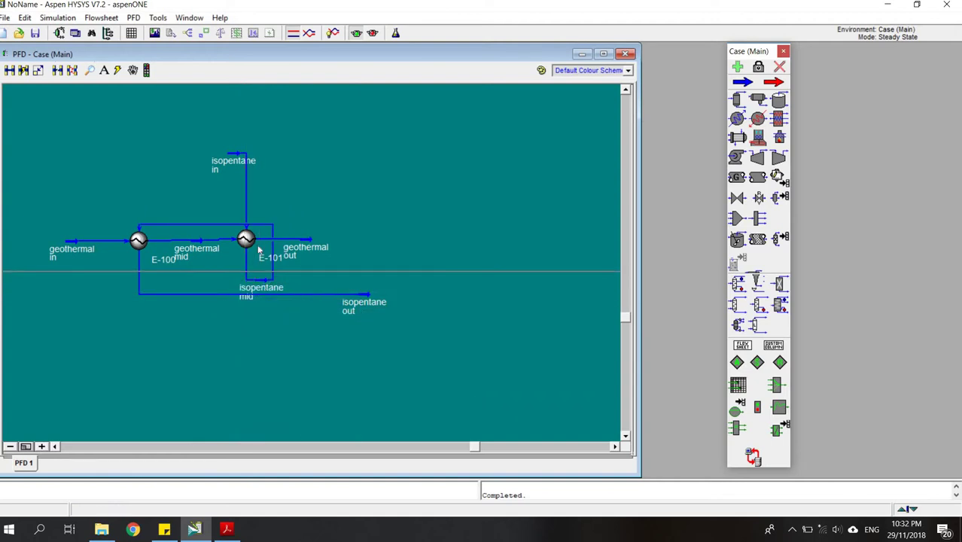
left_click_drag(212, 221, 213, 210)
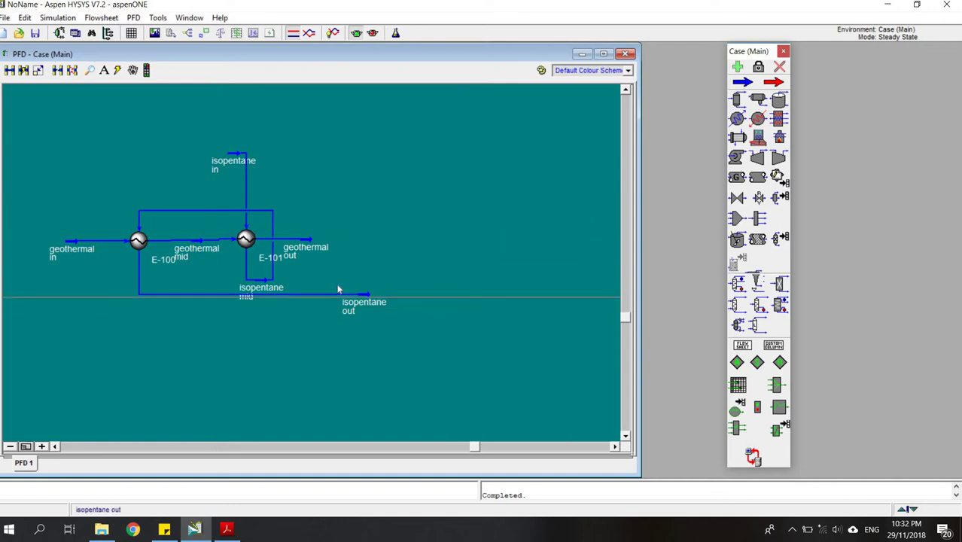
- Move geothermal out below the exchangers and finish drawing the isopentane out stream
left_click(302, 242)
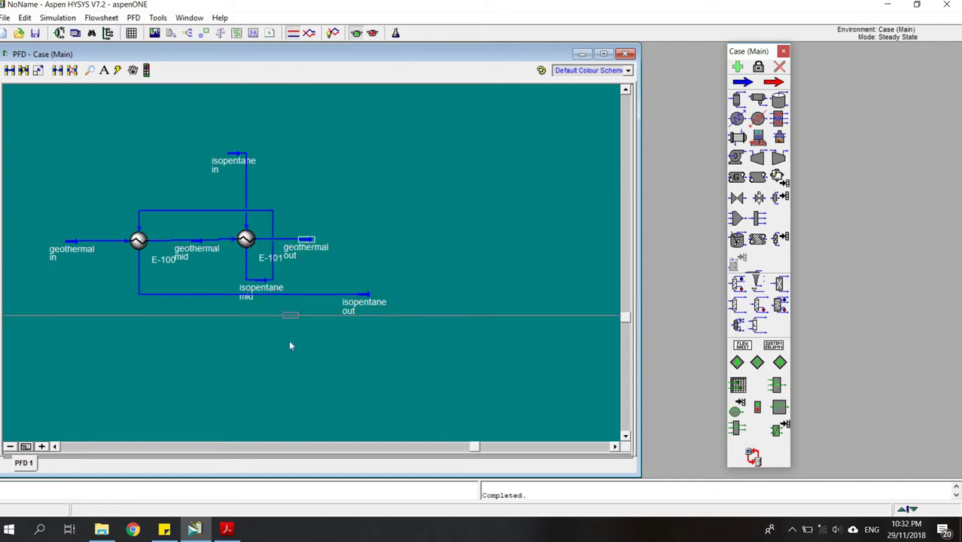
left_click_drag(293, 344, 304, 344)
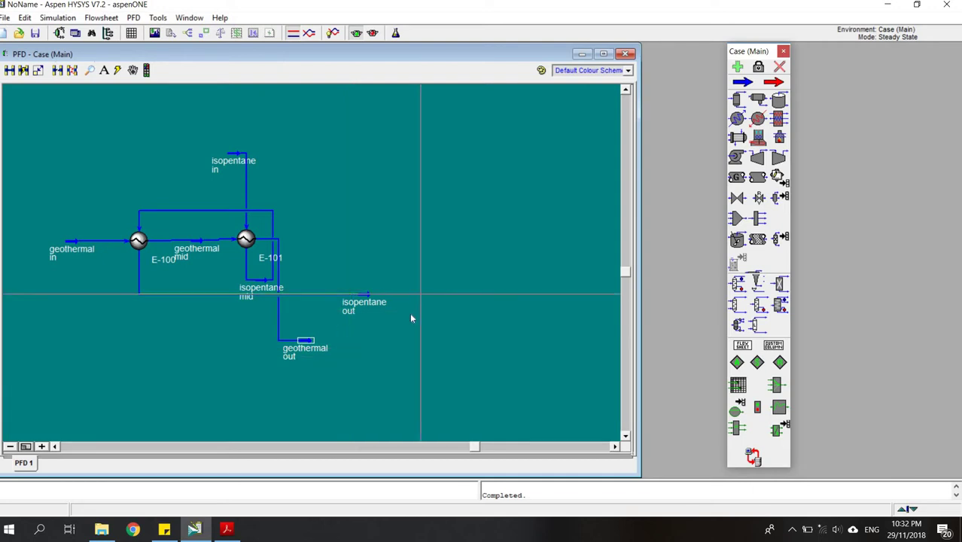
scroll(508, 333, "down", 1)
scroll(508, 333, "up", 1)
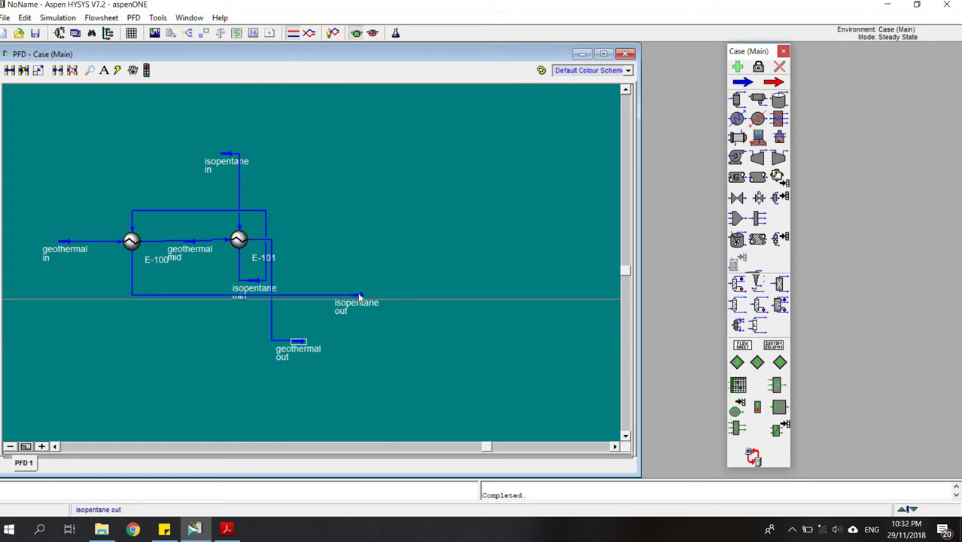
left_click_drag(361, 298, 364, 298)
left_click_drag(400, 334, 400, 324)
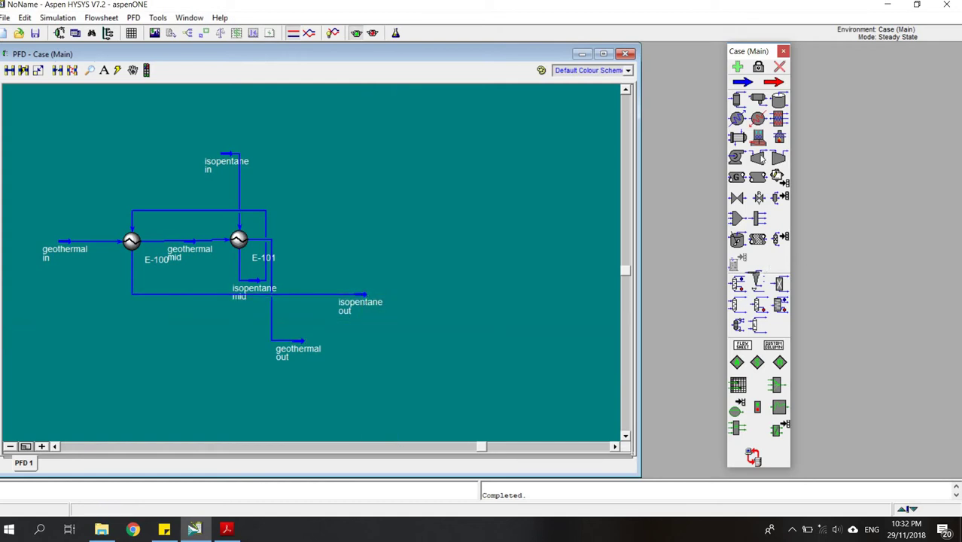
- Place expander K-100 on the flowsheet and briefly inspect its properties
left_click(409, 307)
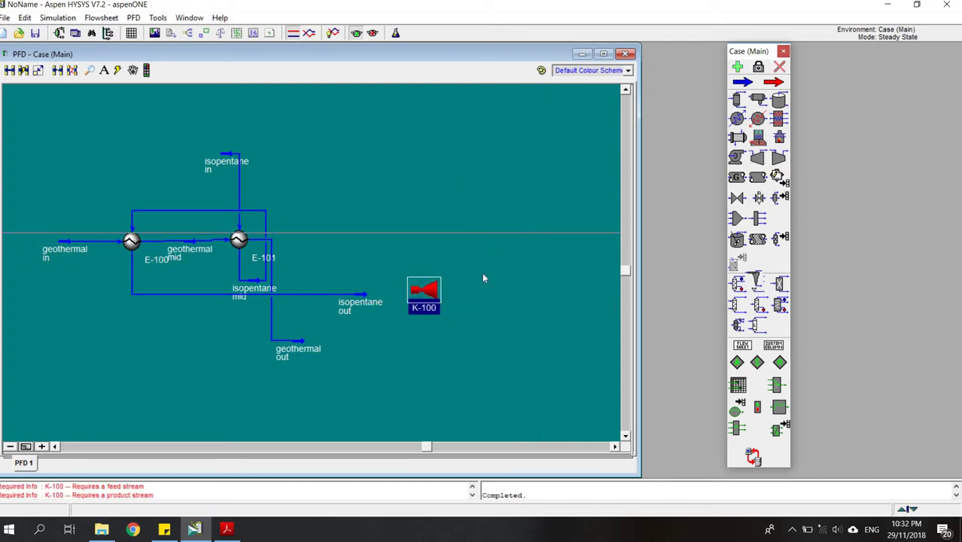
double_click(424, 290)
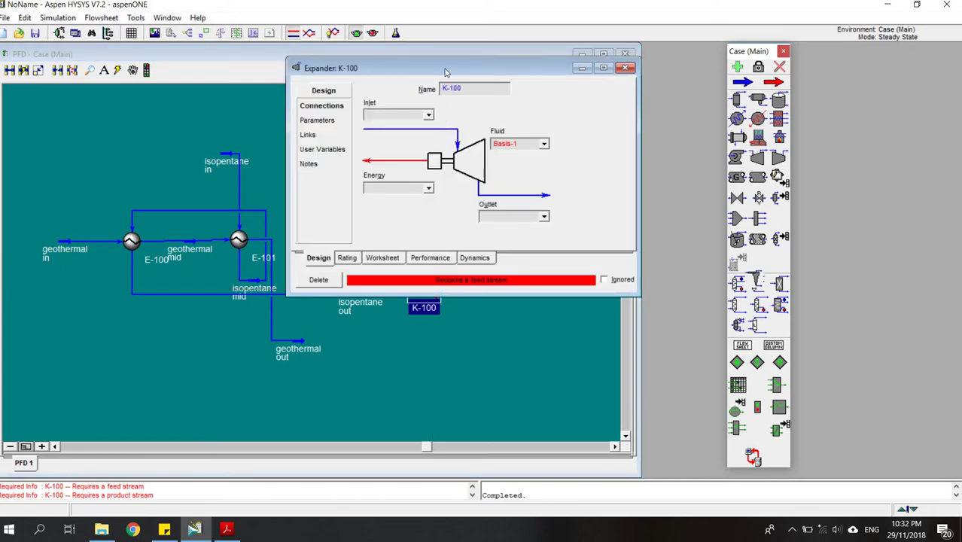
left_click_drag(445, 68, 439, 47)
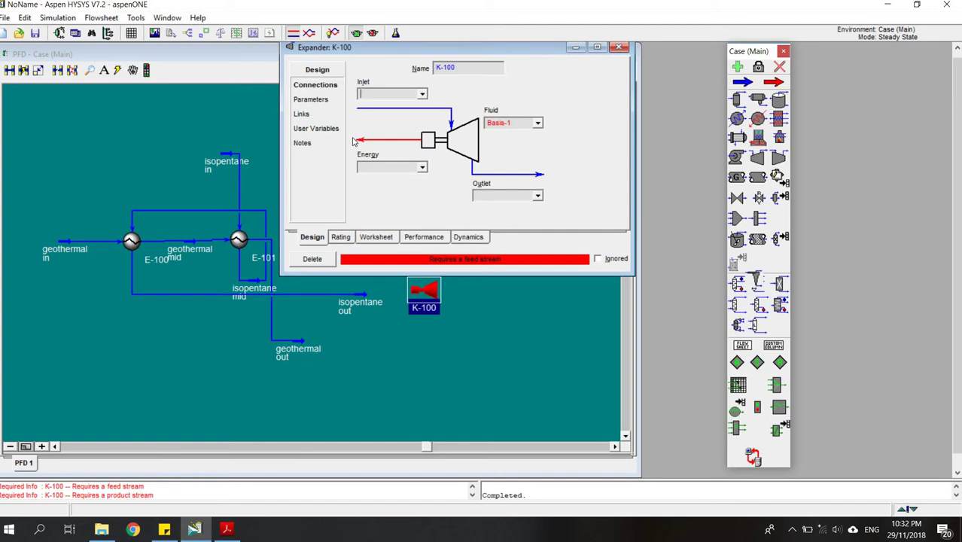
left_click(618, 48)
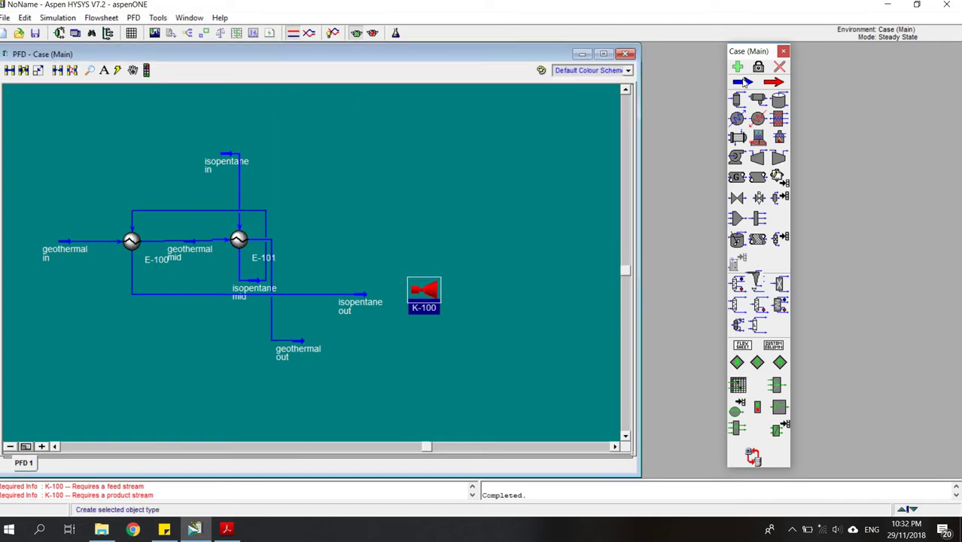
- Add material stream 1 right of K-100 and energy stream Q-100 below it
left_click(483, 294)
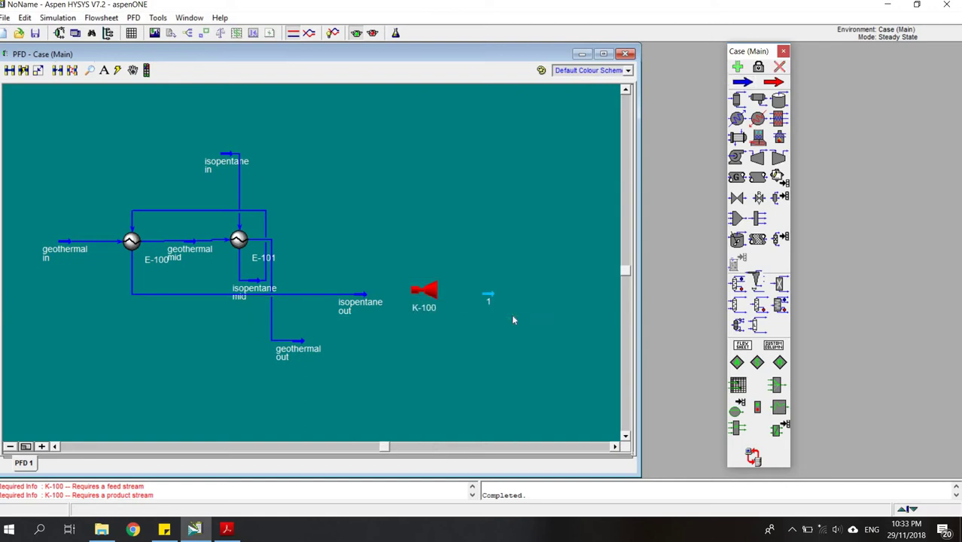
left_click(773, 83)
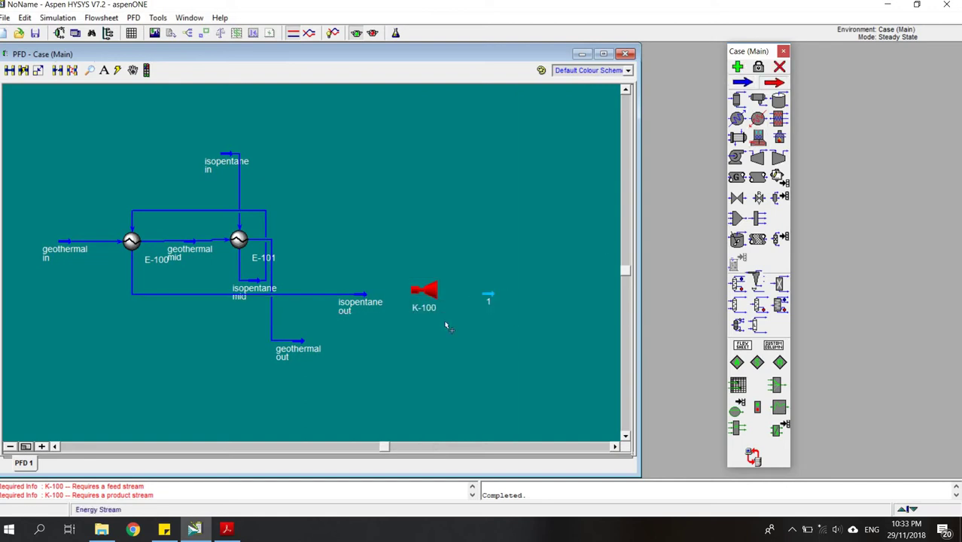
left_click(410, 350)
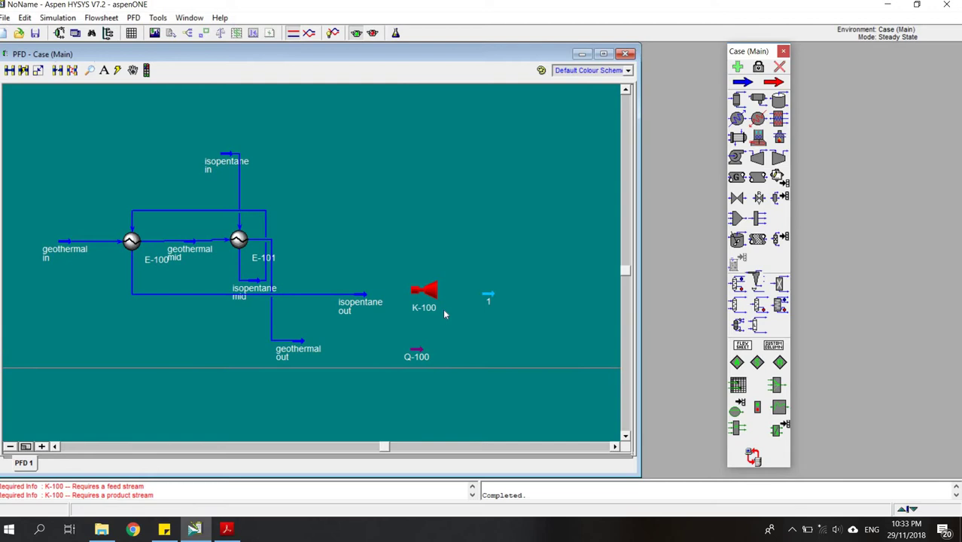
- Connect K-100 with inlet isopentane out, outlet 1 and energy stream Q-100
double_click(424, 291)
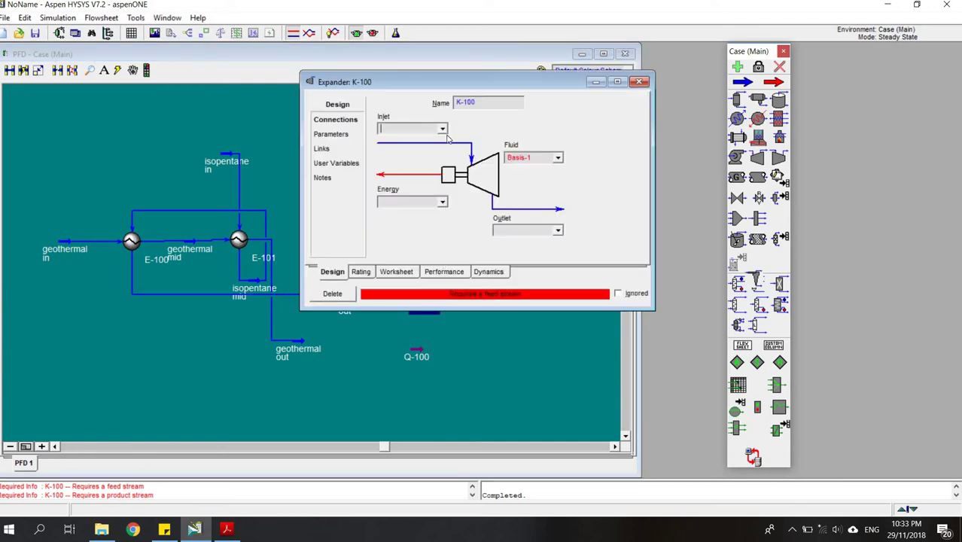
left_click(443, 129)
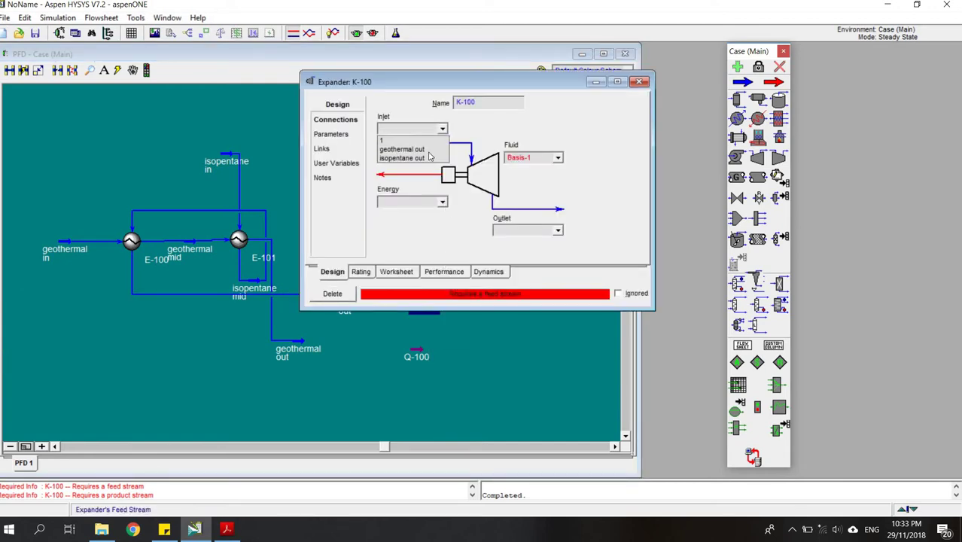
left_click(427, 158)
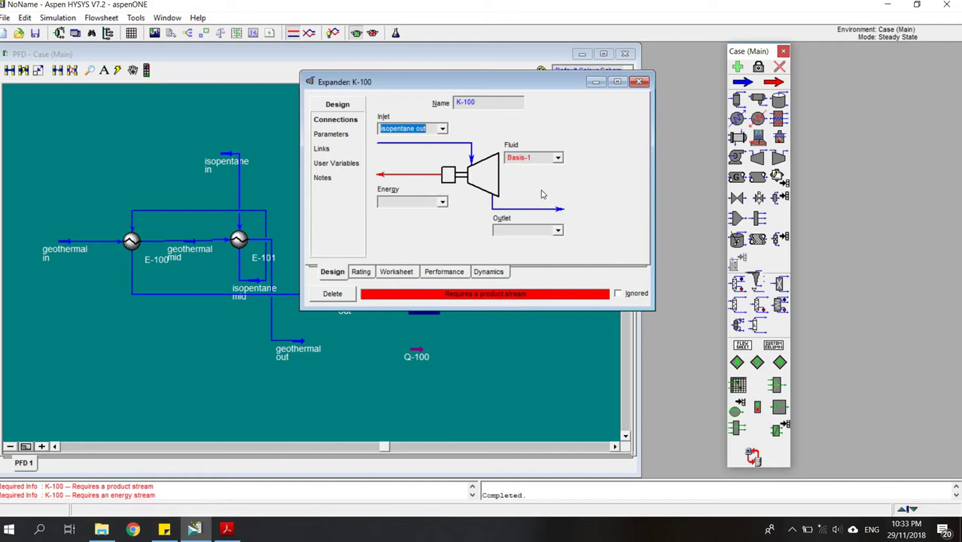
left_click(558, 231)
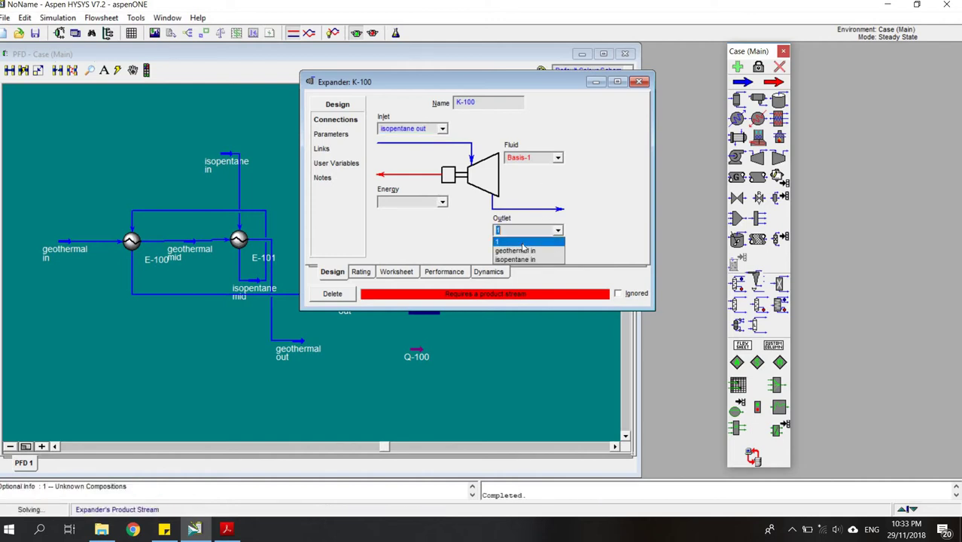
left_click(522, 245)
left_click(443, 202)
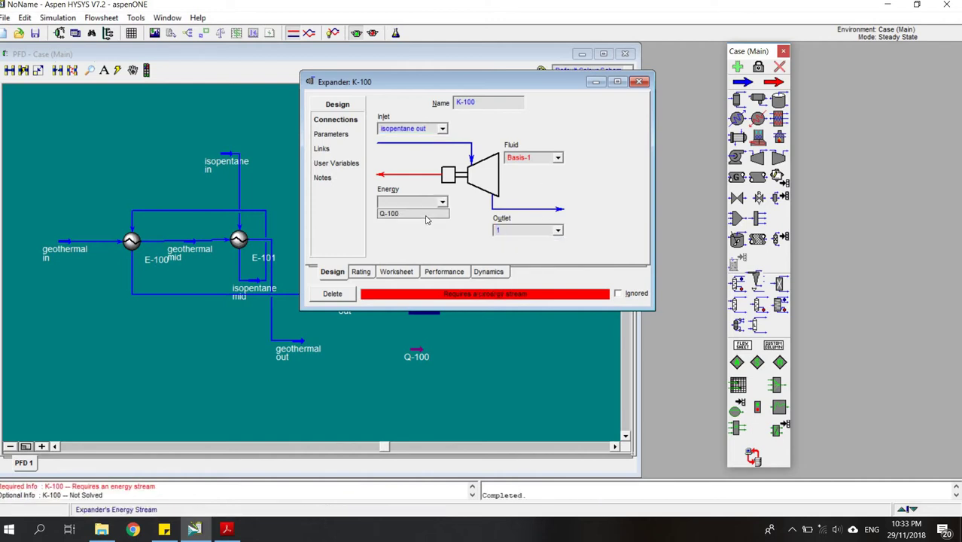
left_click(426, 216)
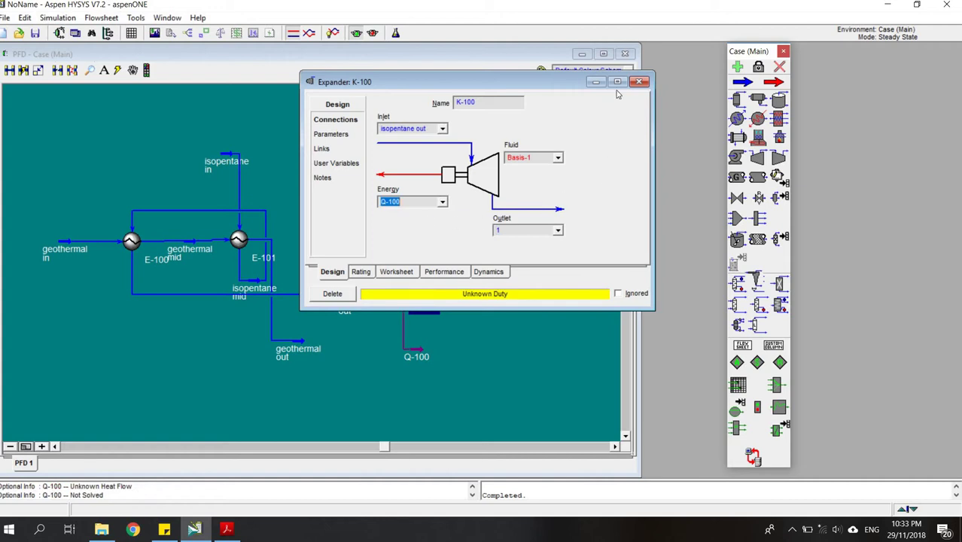
- Reopen K-100 to review its Parameters page, then return to Connections
left_click(638, 82)
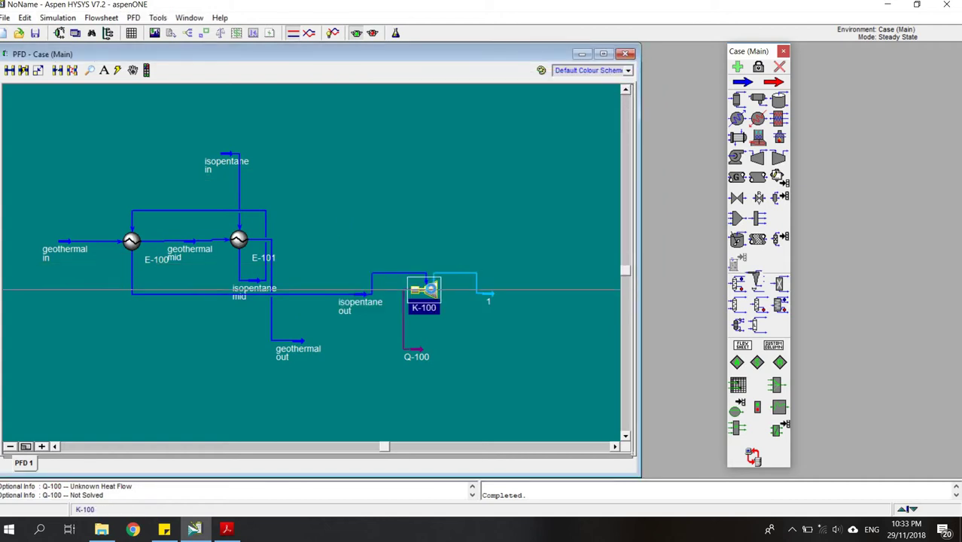
double_click(430, 288)
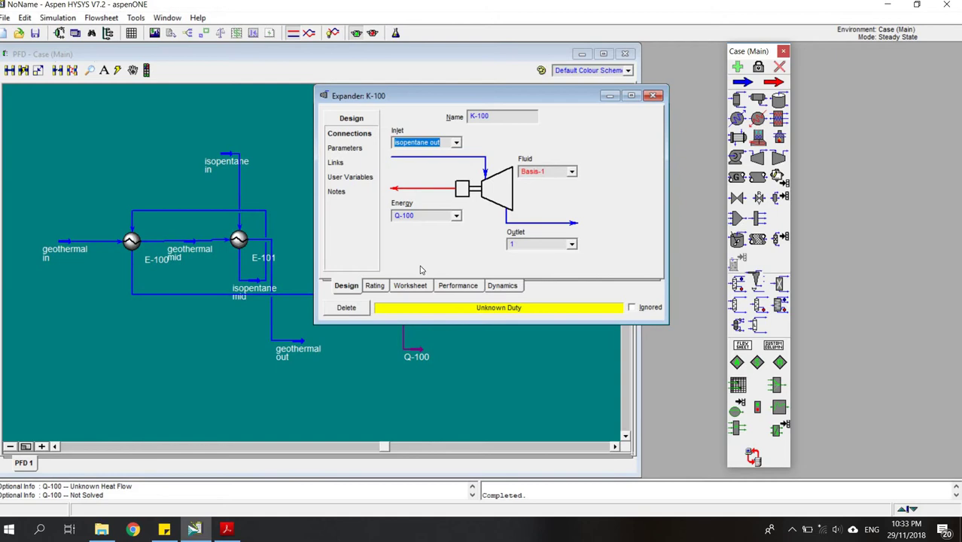
left_click(350, 150)
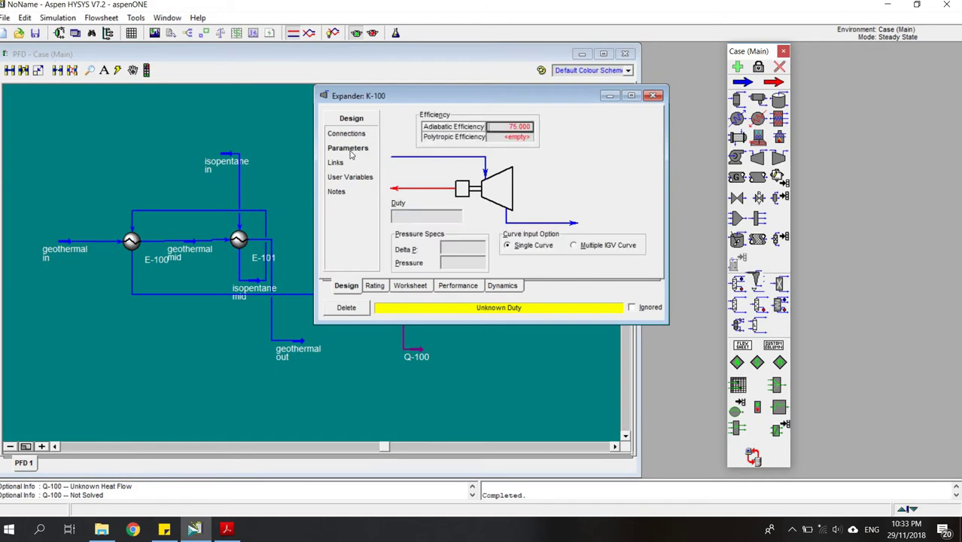
left_click(348, 135)
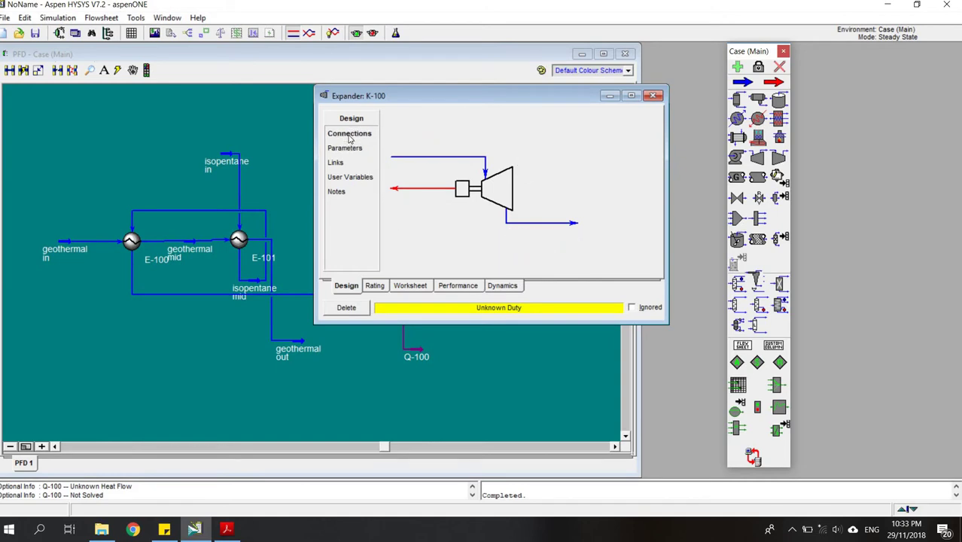
- Set stream 1's pressure to 130 kPa so K-100 solves at 89.55 C outlet
left_click(415, 290)
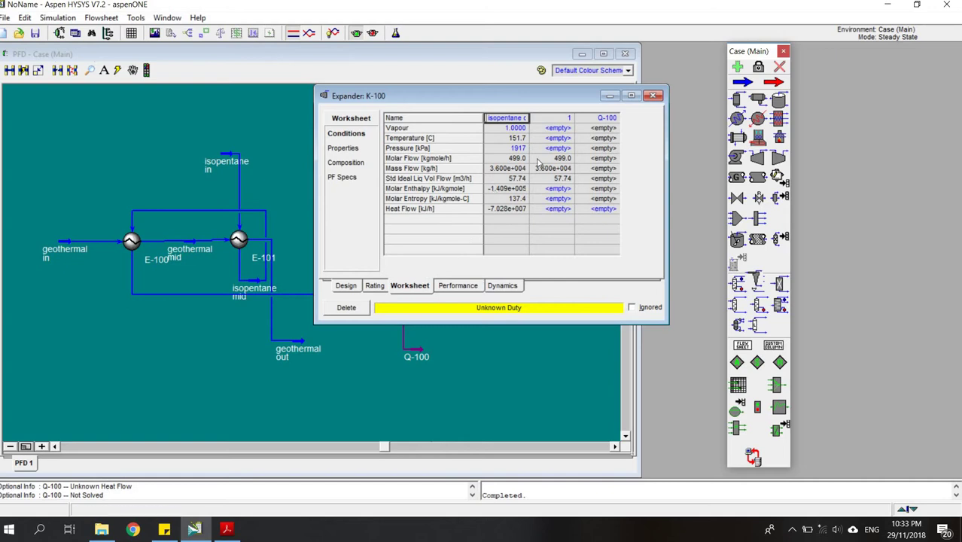
left_click_drag(481, 96, 269, 161)
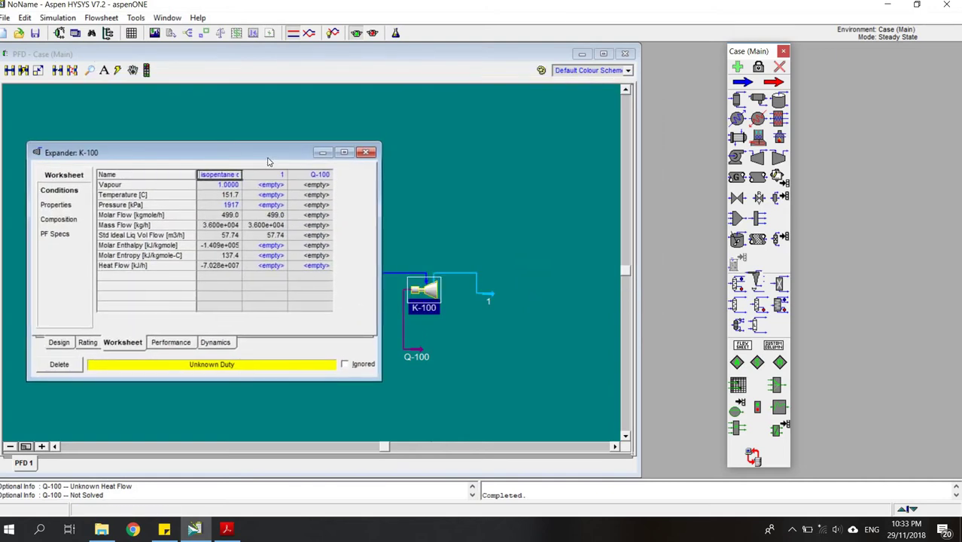
left_click(268, 205)
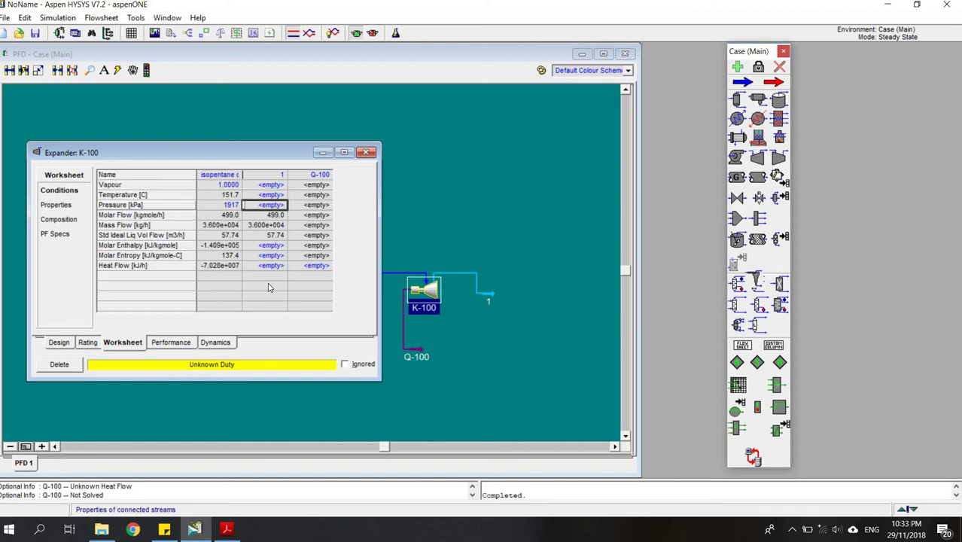
type("130")
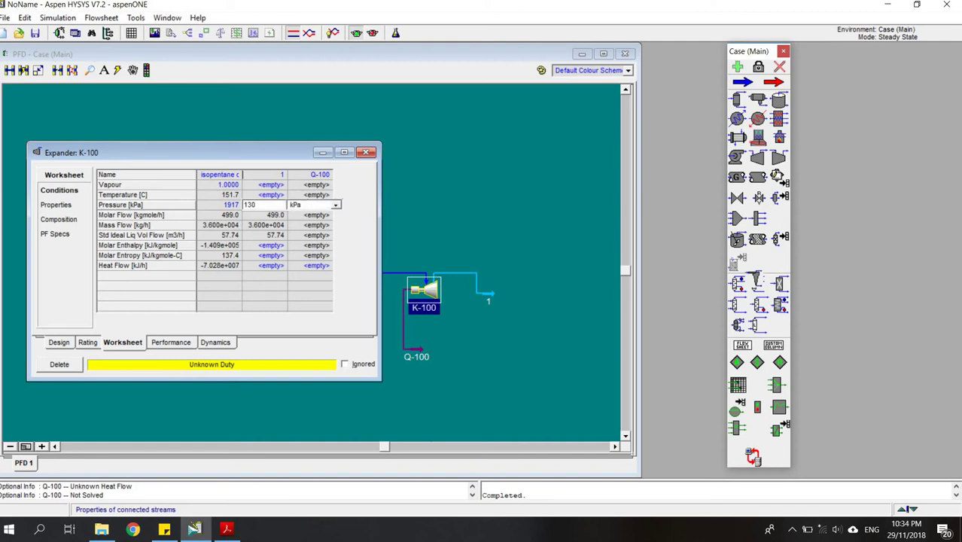
key("Return")
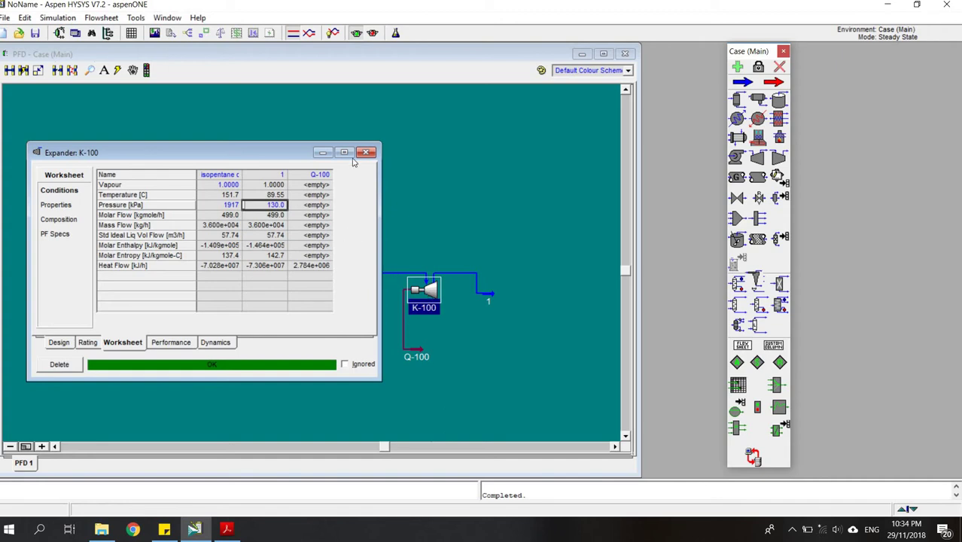
left_click(419, 352)
mouse_move(419, 352)
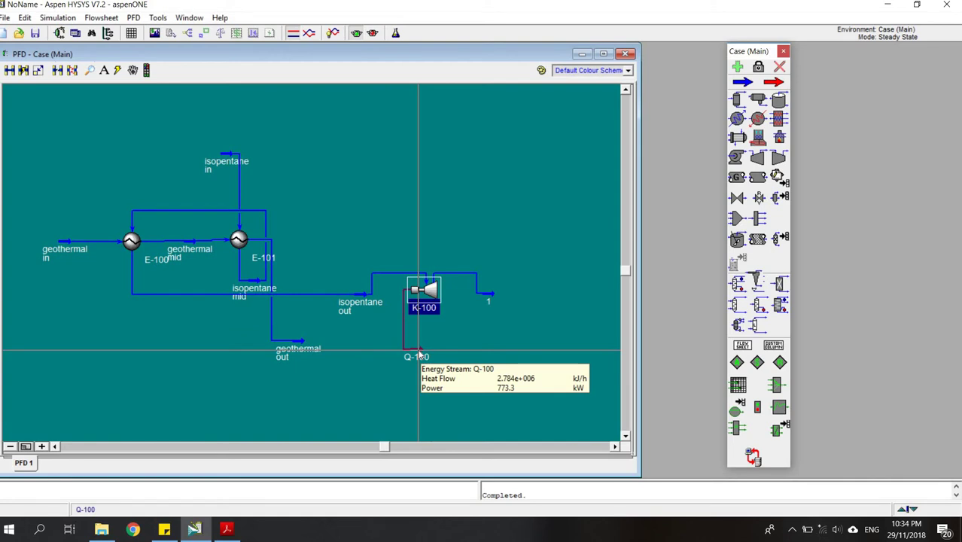
left_click(543, 343)
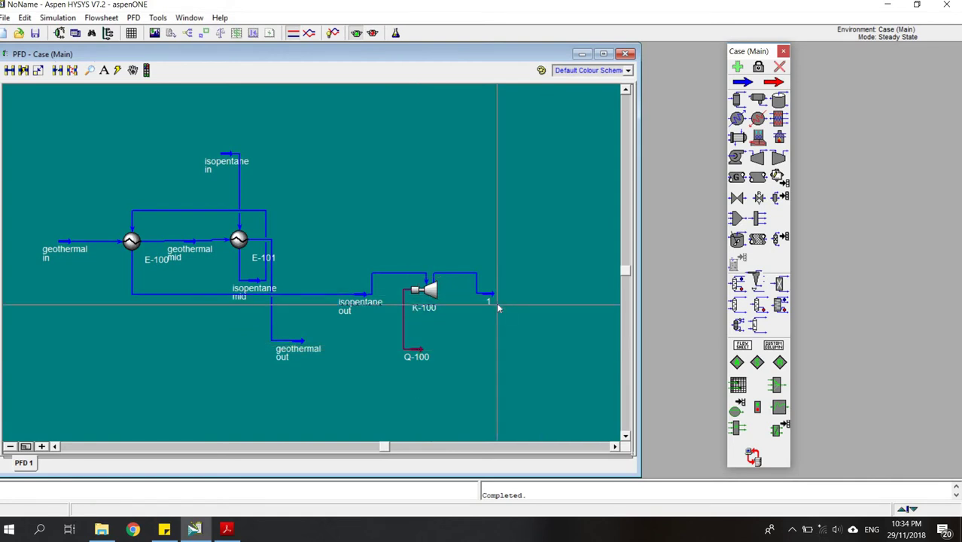
mouse_move(488, 298)
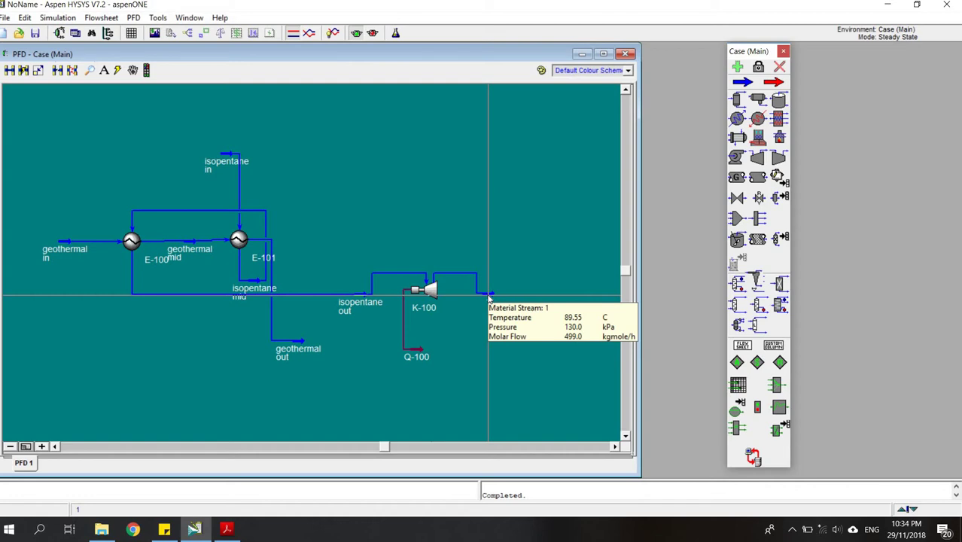
mouse_move(231, 159)
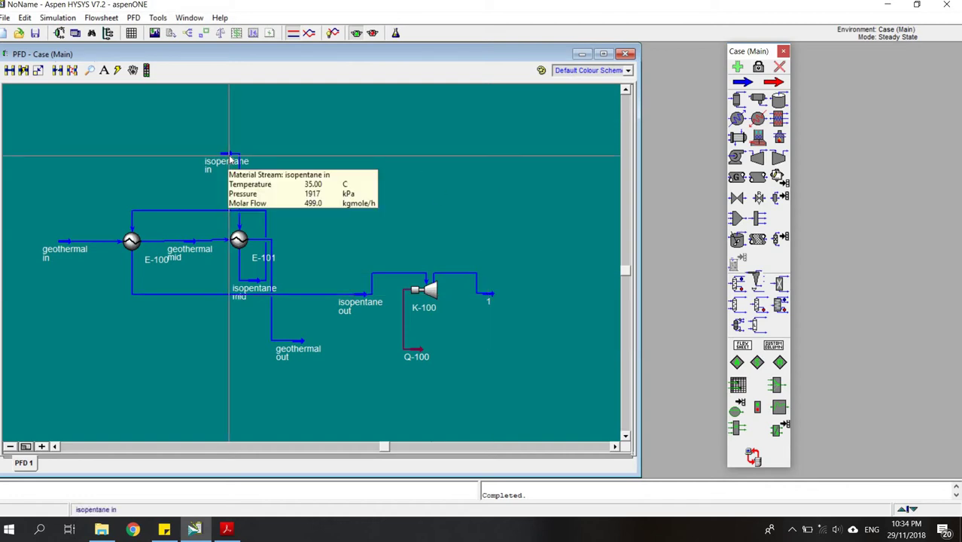
- Place air cooler AC-100 right of stream 1 and add material stream 2 after it
left_click(759, 138)
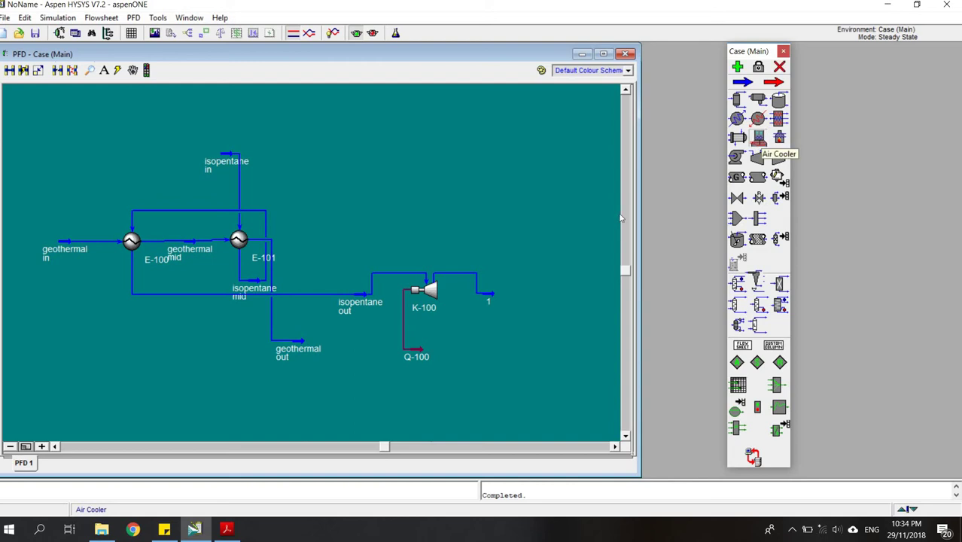
left_click(499, 298)
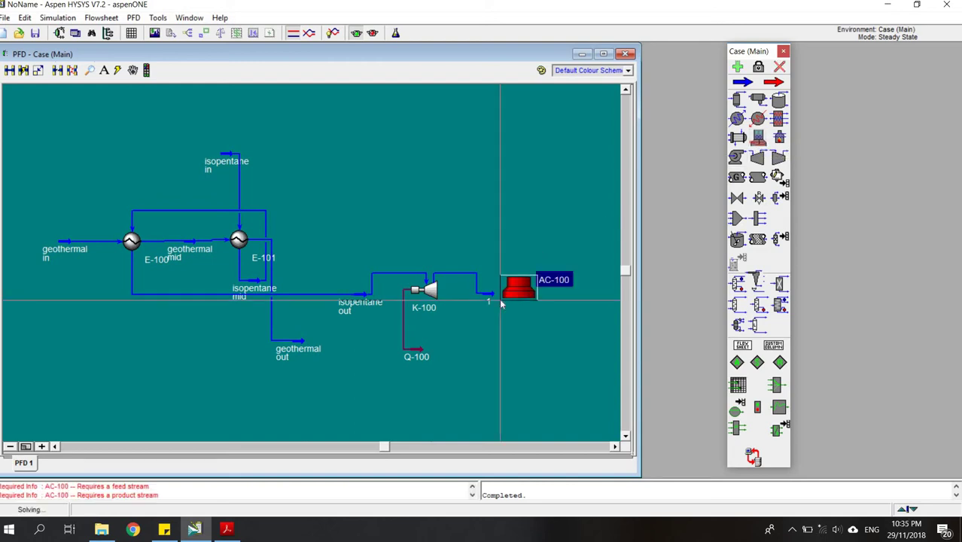
left_click(746, 84)
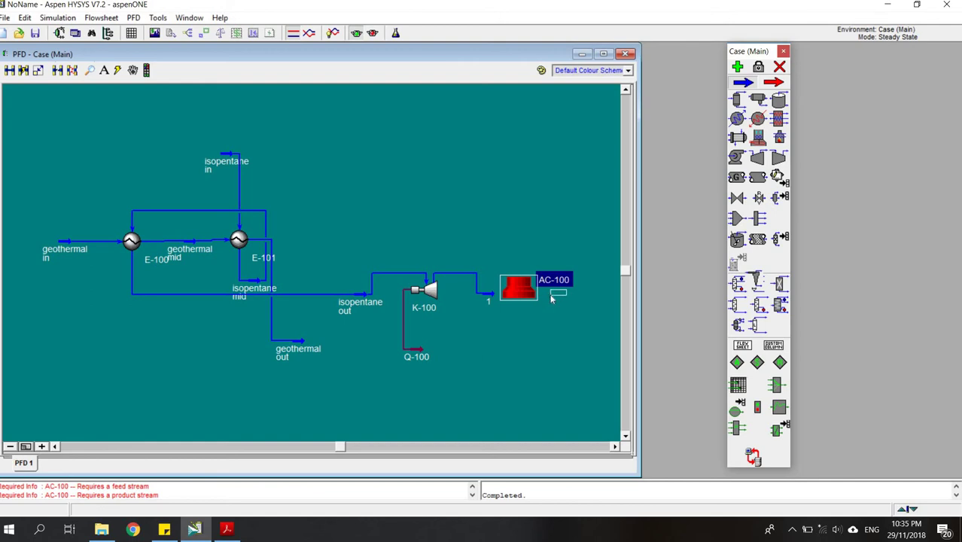
left_click(557, 294)
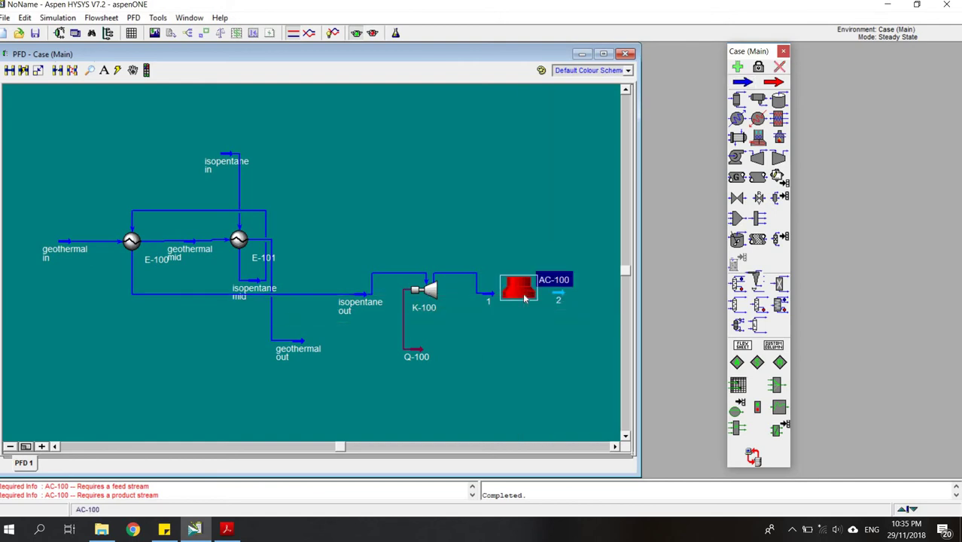
- Set AC-100's process inlet to stream 1 and outlet to stream 2
double_click(523, 294)
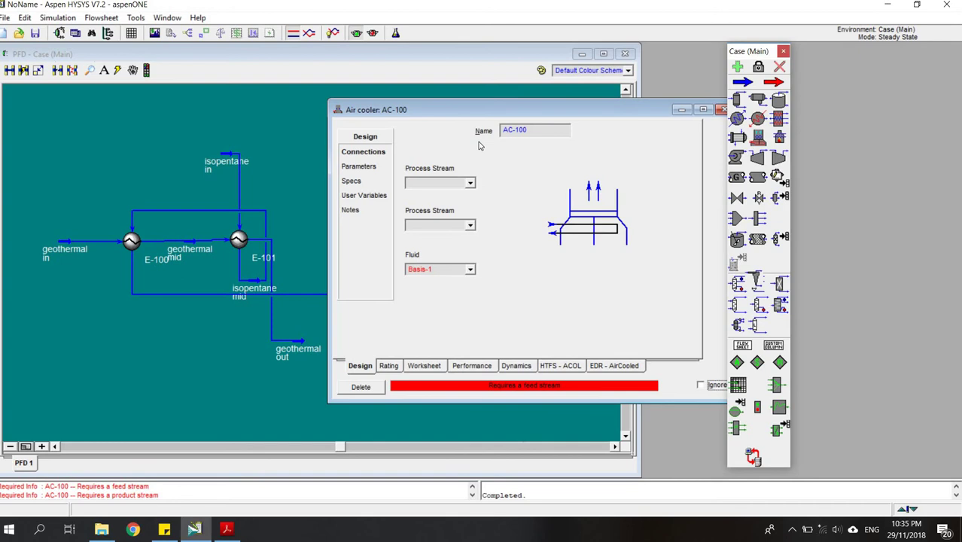
left_click_drag(474, 109, 155, 132)
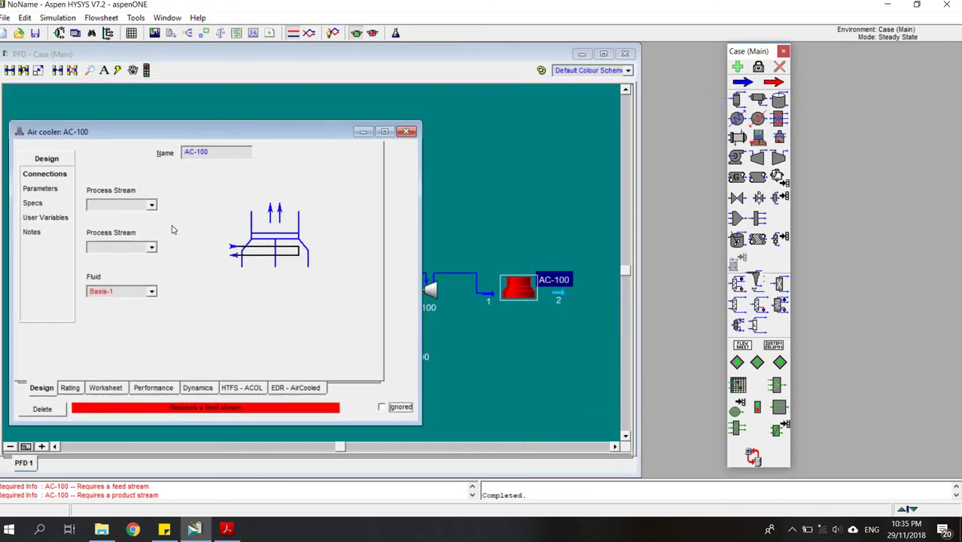
left_click(151, 205)
left_click(136, 217)
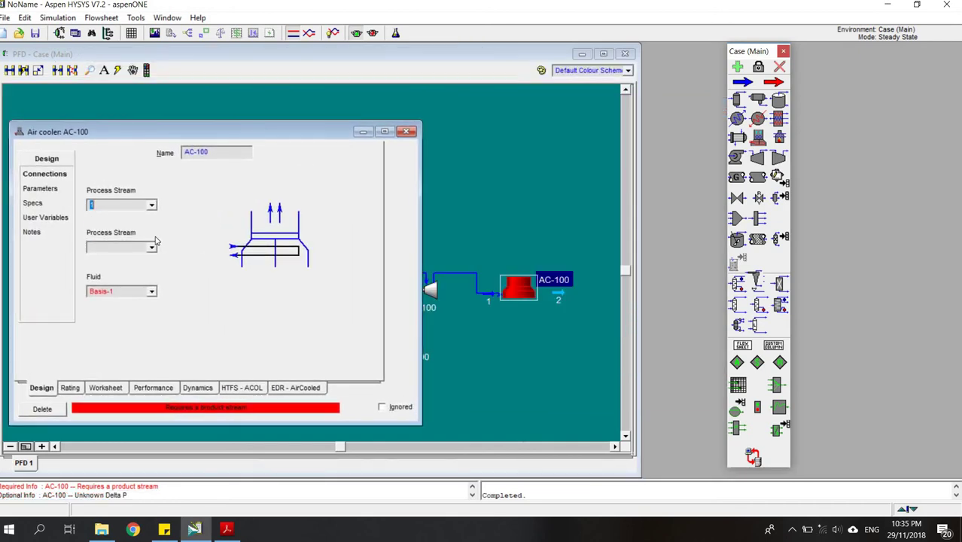
left_click(153, 248)
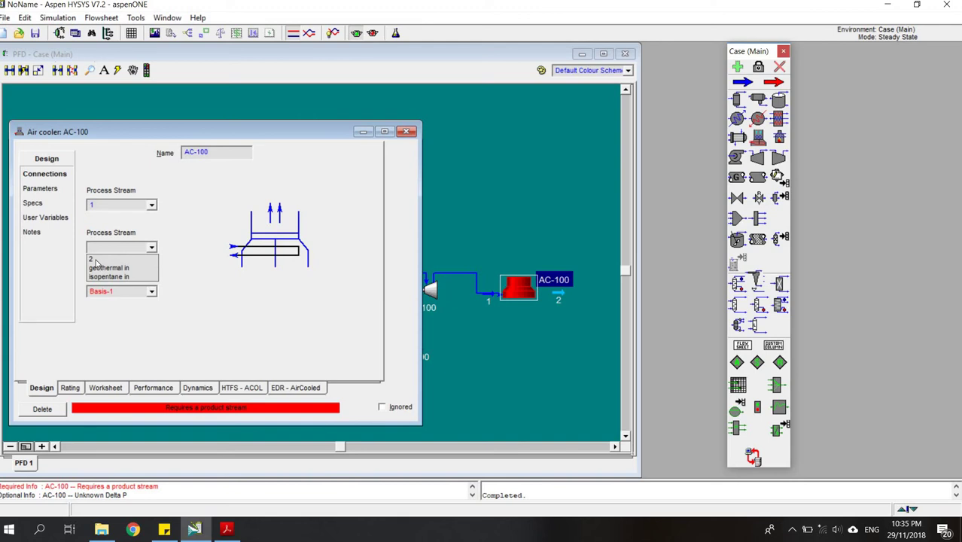
left_click(95, 260)
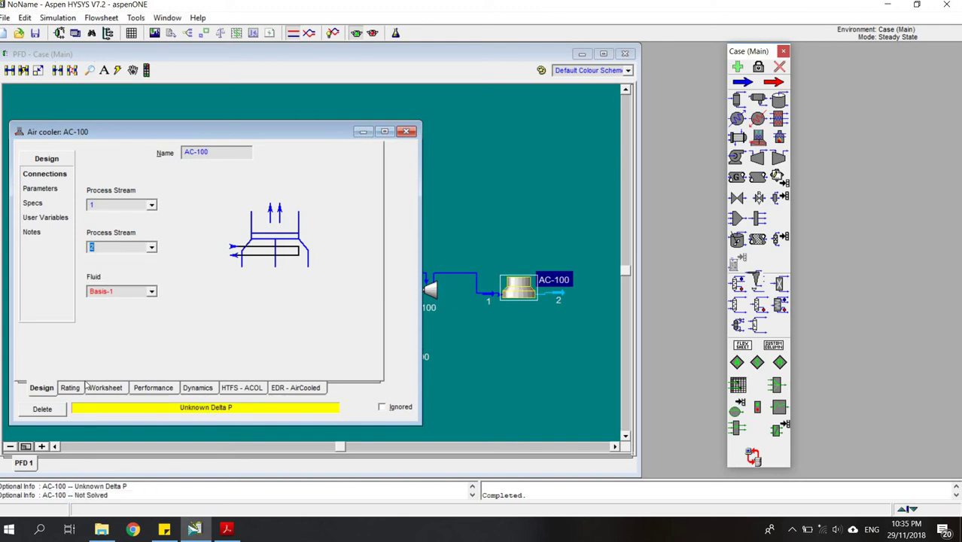
- Specify stream 2 at 35 C and vapour fraction 0 in AC-100's Worksheet
left_click(34, 193)
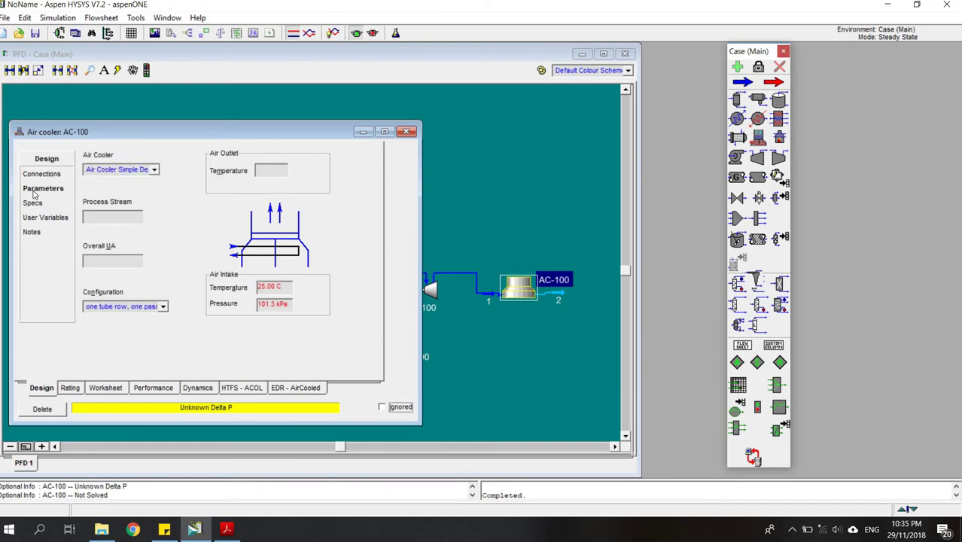
left_click(93, 389)
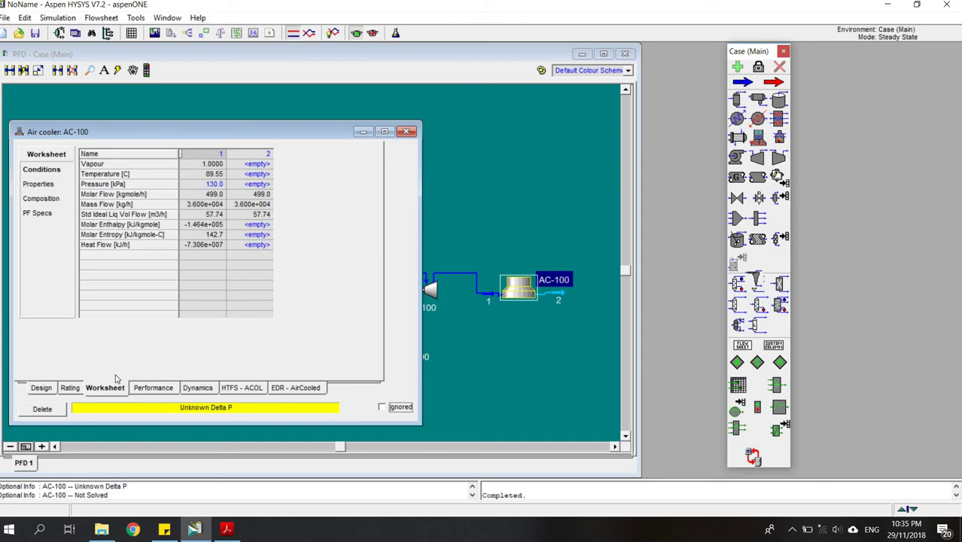
left_click(240, 175)
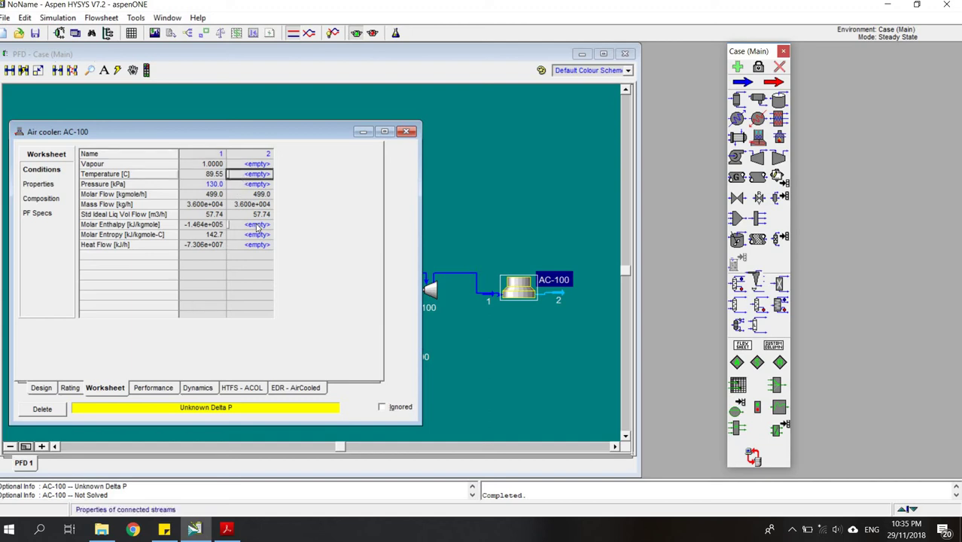
type("35")
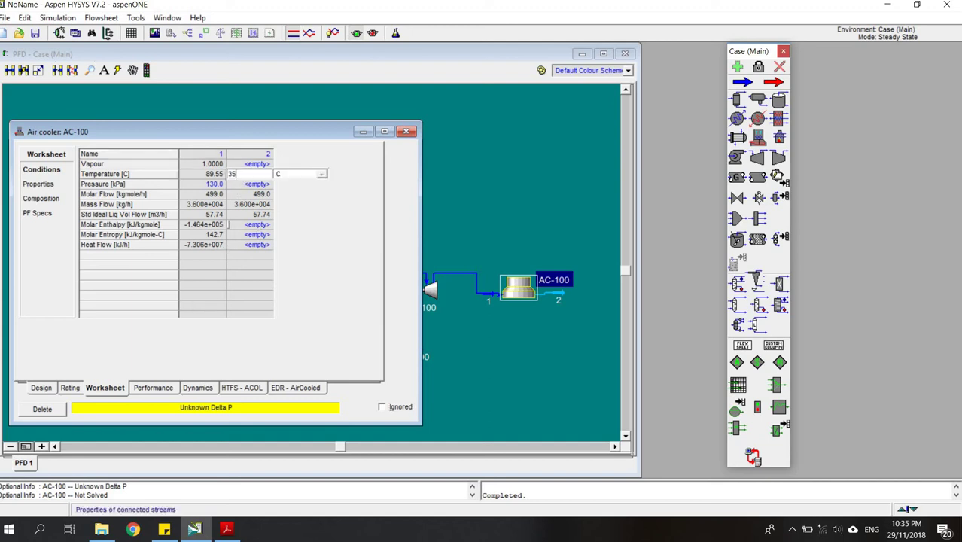
key("Return")
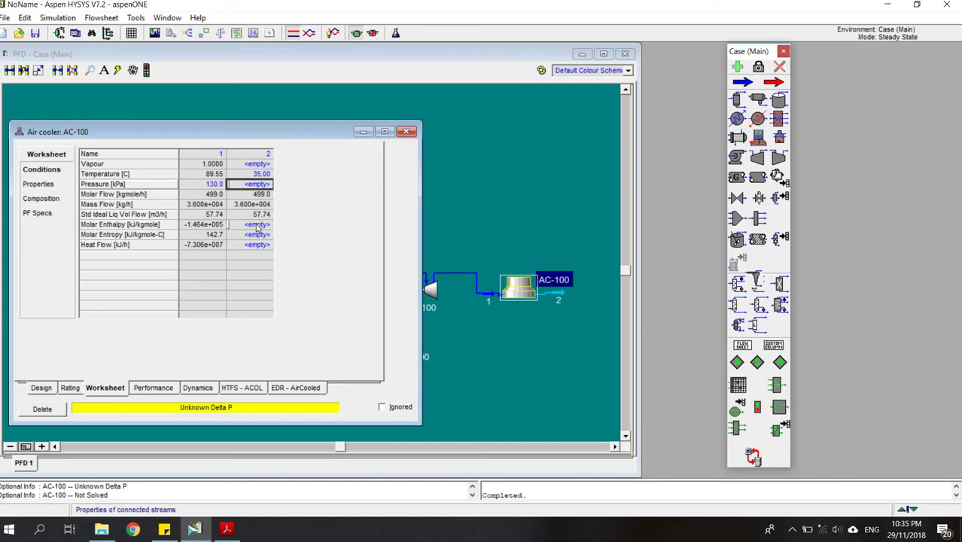
left_click(249, 164)
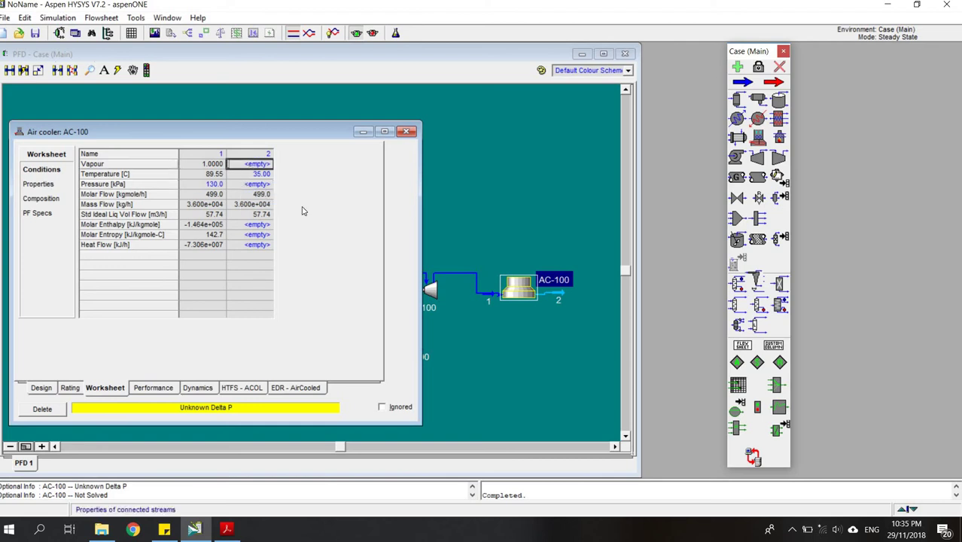
type("0")
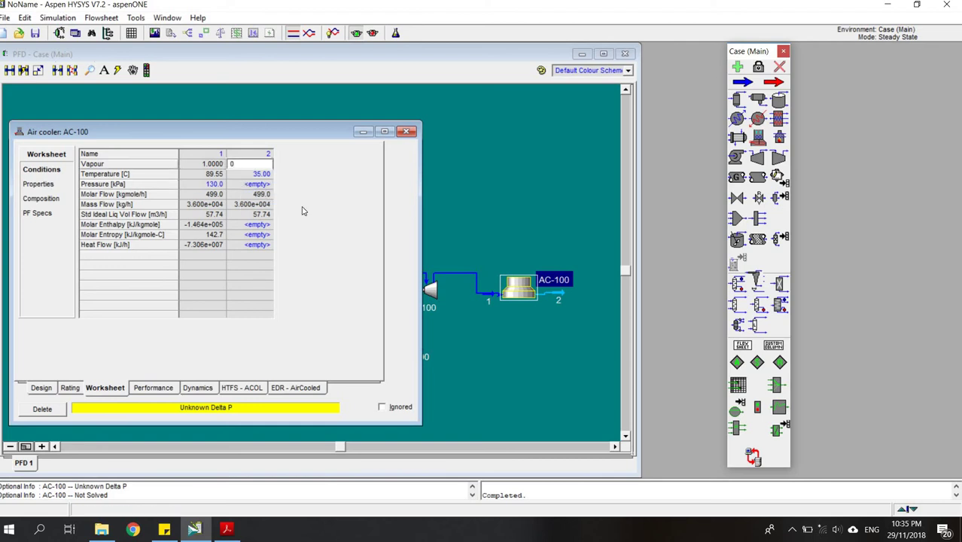
key("Return")
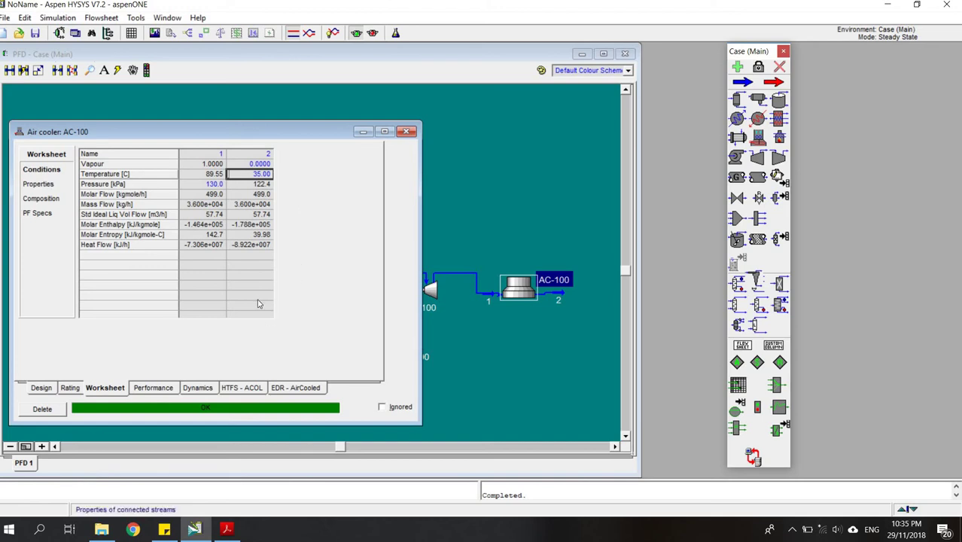
left_click(41, 388)
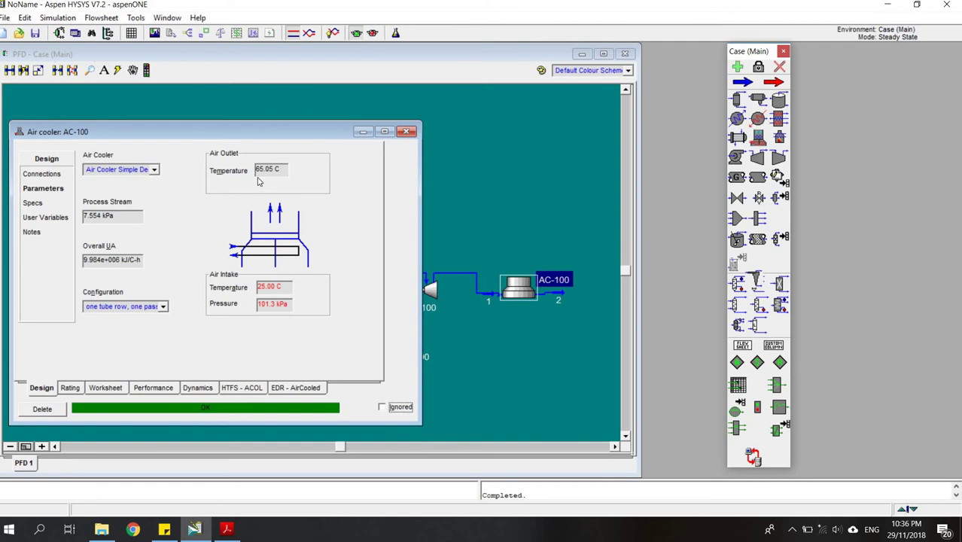
- Set AC-100 to 2 fans, bringing the air outlet to 44.39 C
left_click(102, 390)
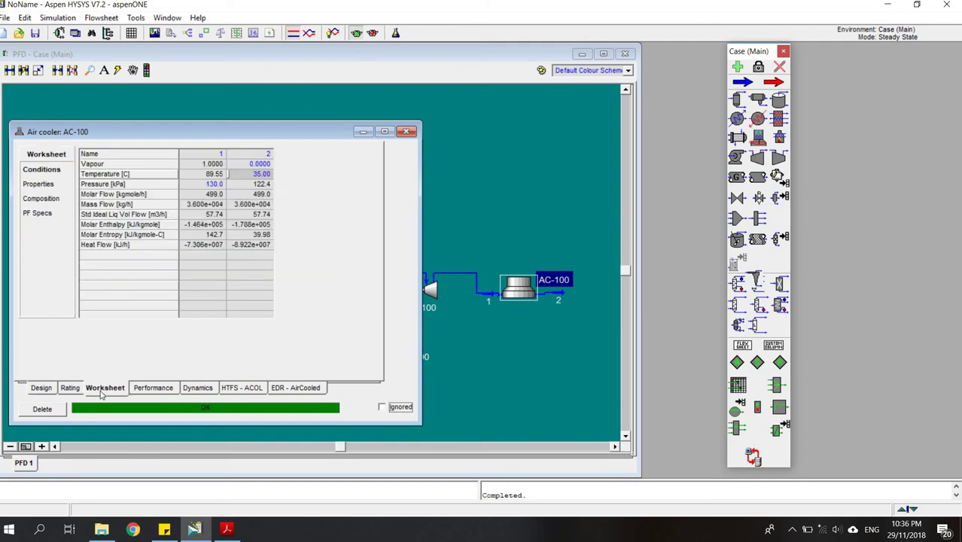
left_click(148, 391)
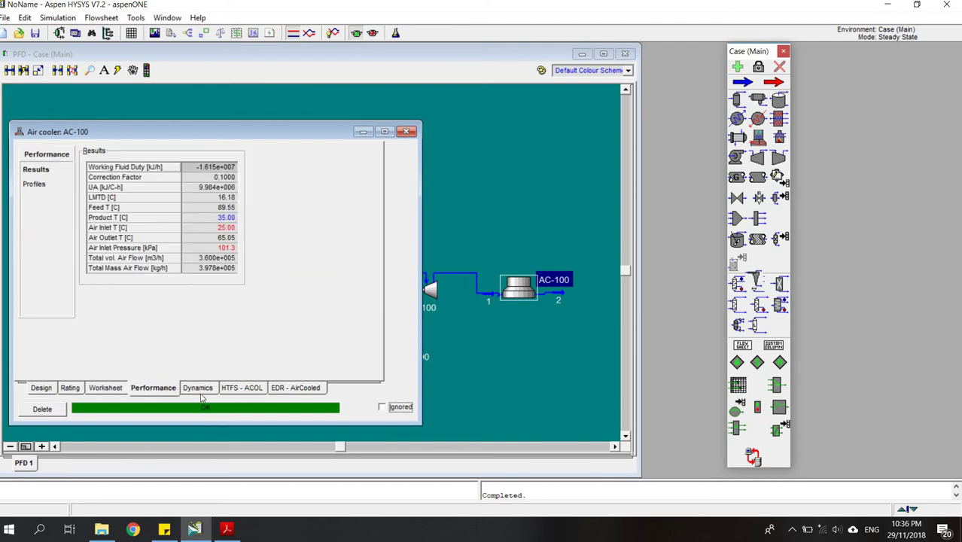
left_click(65, 390)
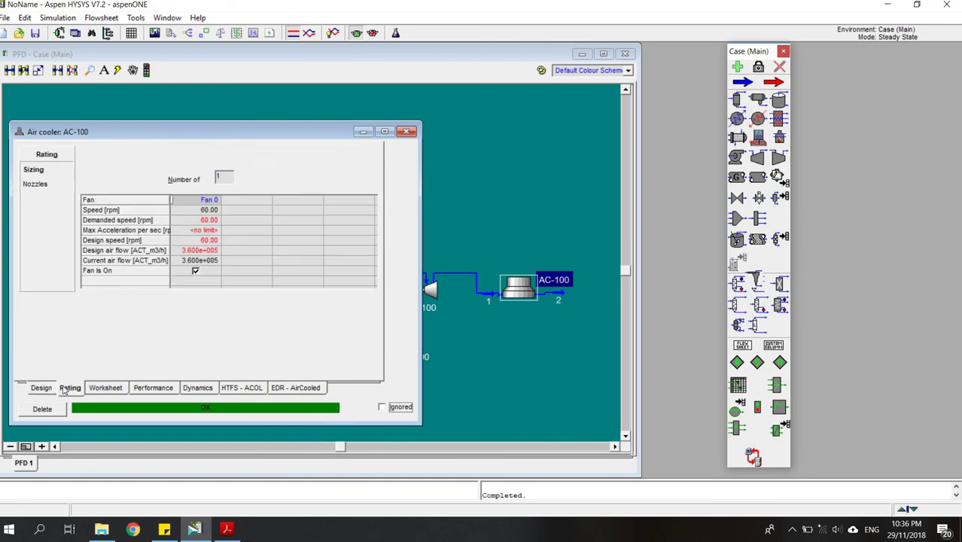
left_click(223, 180)
type("2")
key("Return")
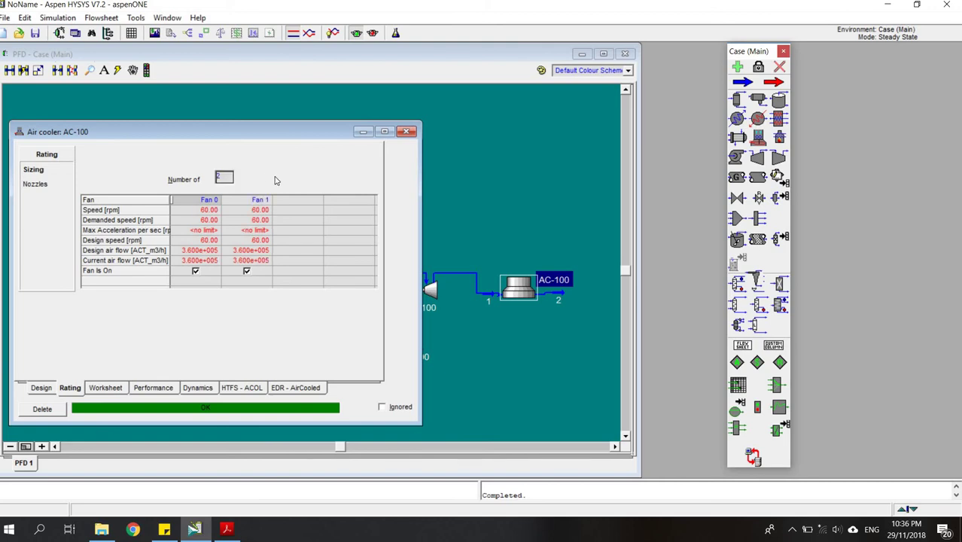
left_click(42, 388)
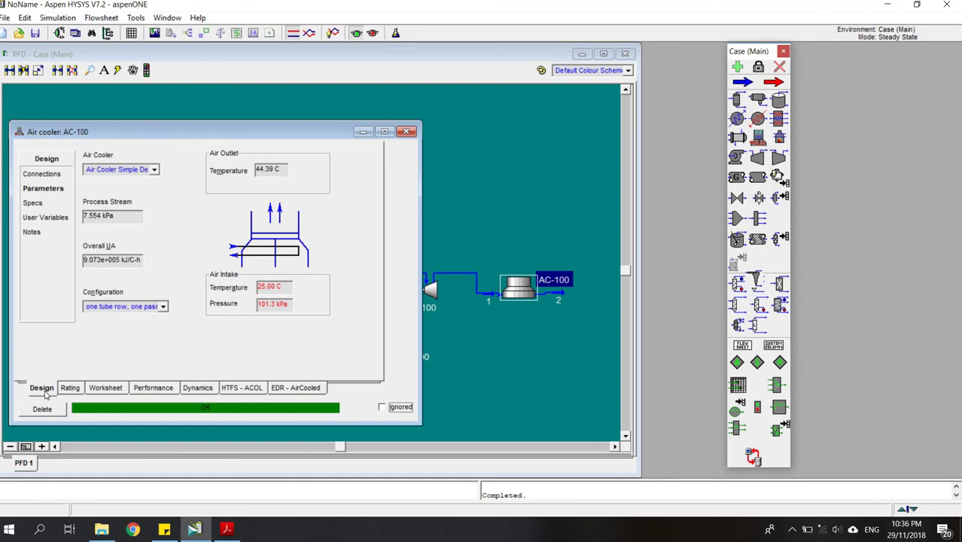
- Close AC-100, move stream 2 above the cooler, and check the schematic PDF
left_click(406, 131)
mouse_move(555, 294)
left_click_drag(555, 294, 533, 173)
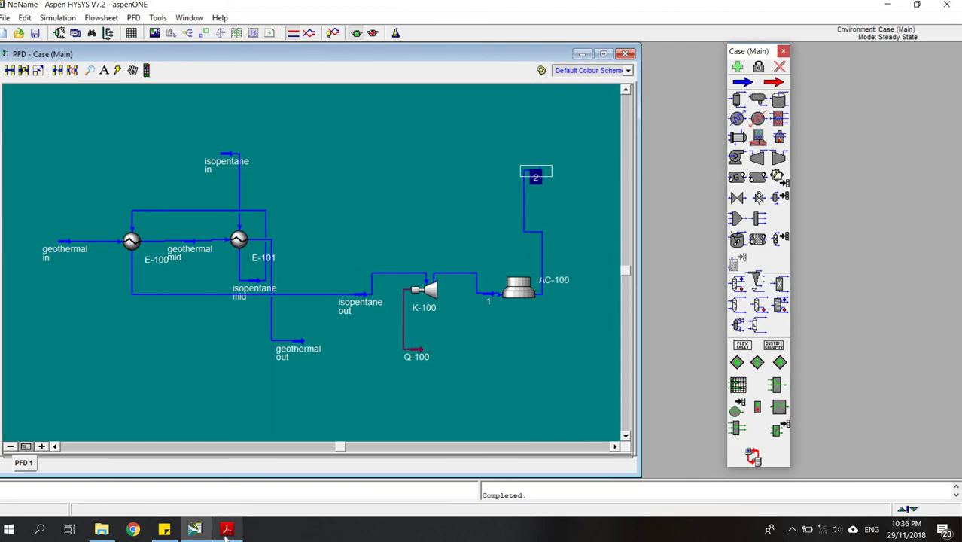
left_click(226, 529)
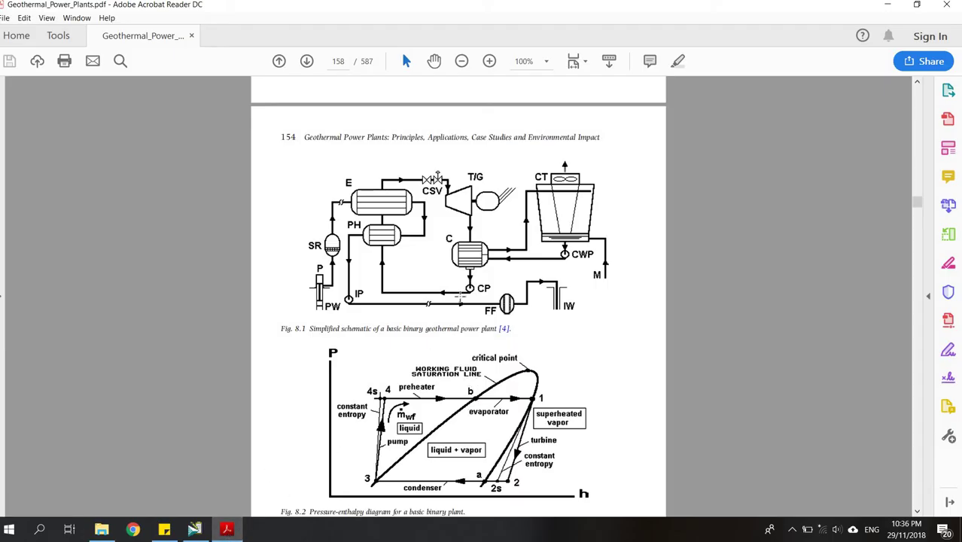
- Return to HYSYS and place pump P-100 on the flowsheet
left_click(228, 531)
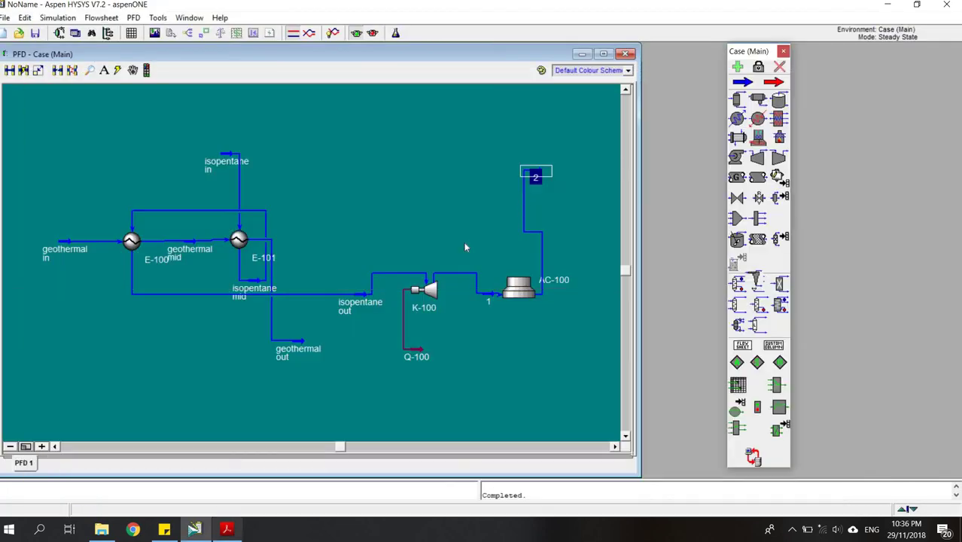
left_click_drag(531, 173, 530, 176)
left_click_drag(736, 157, 455, 166)
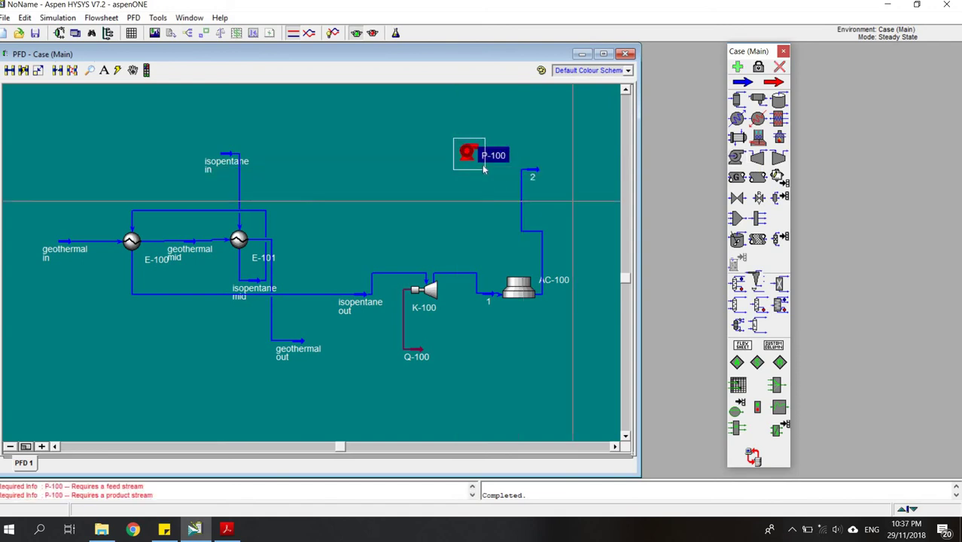
double_click(468, 156)
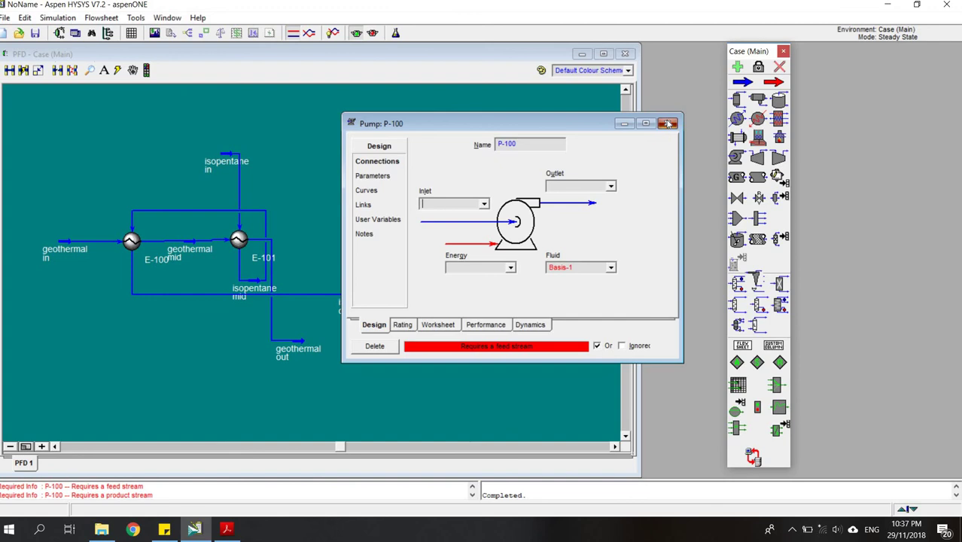
left_click(670, 124)
- Add material stream 3 and energy stream Q-101 near the pump
left_click(743, 82)
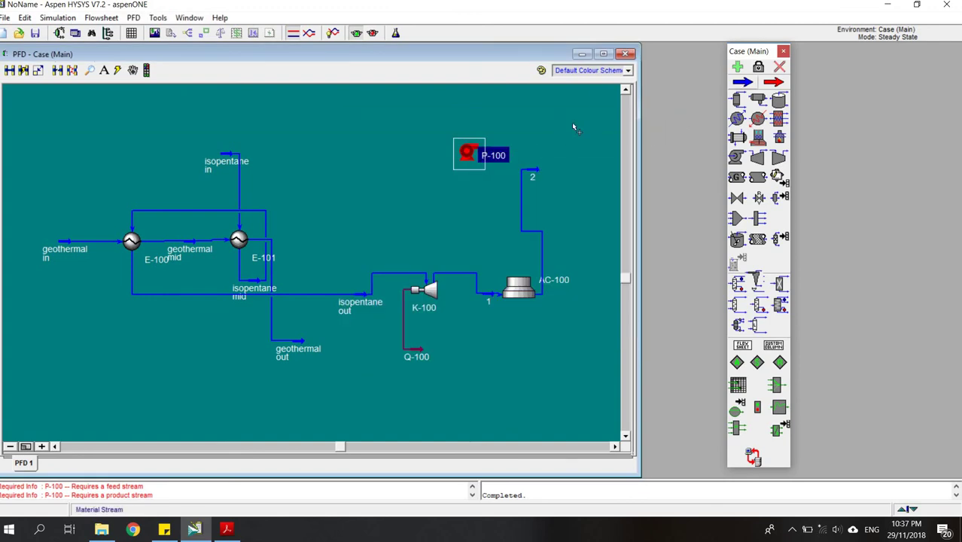
left_click(406, 162)
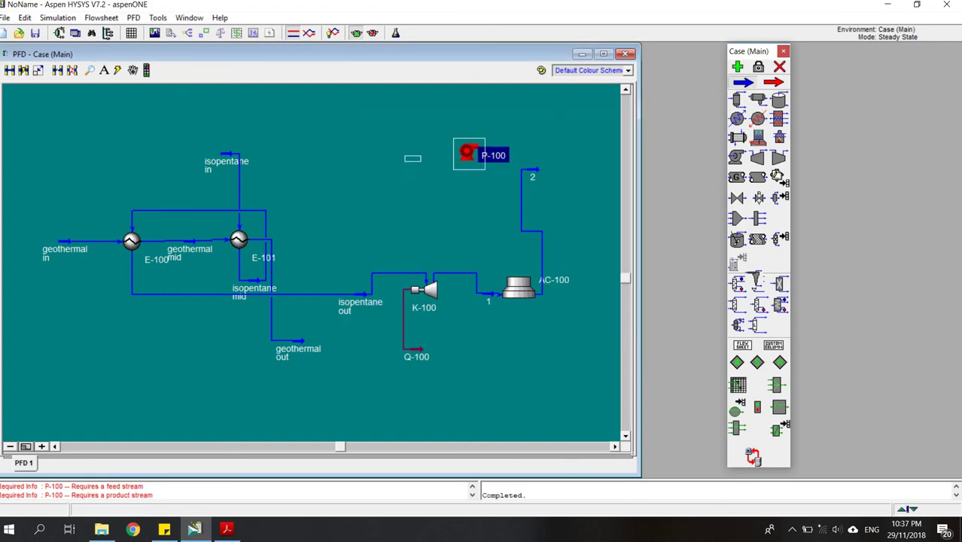
left_click(773, 82)
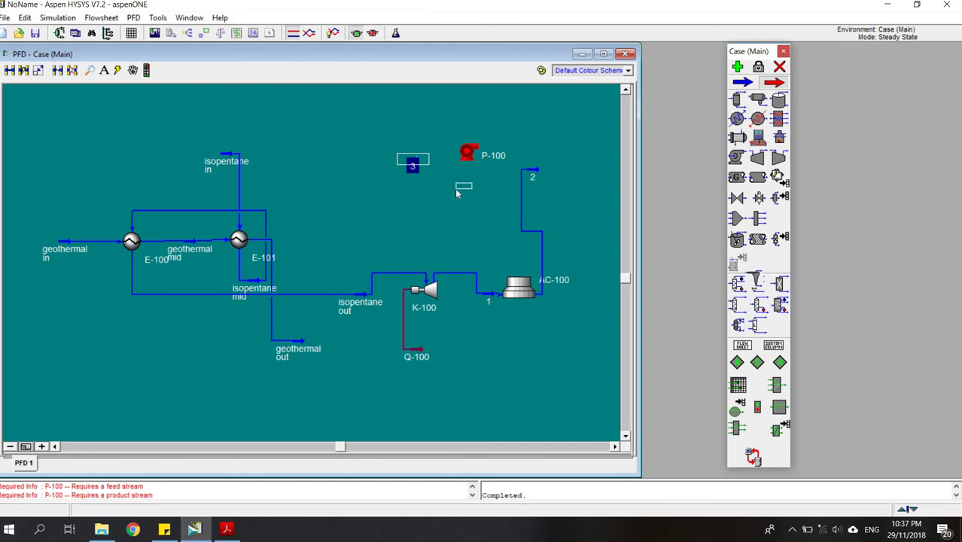
left_click(458, 188)
- Connect P-100 with inlet stream 2, outlet stream 3 and energy stream Q-101
double_click(467, 154)
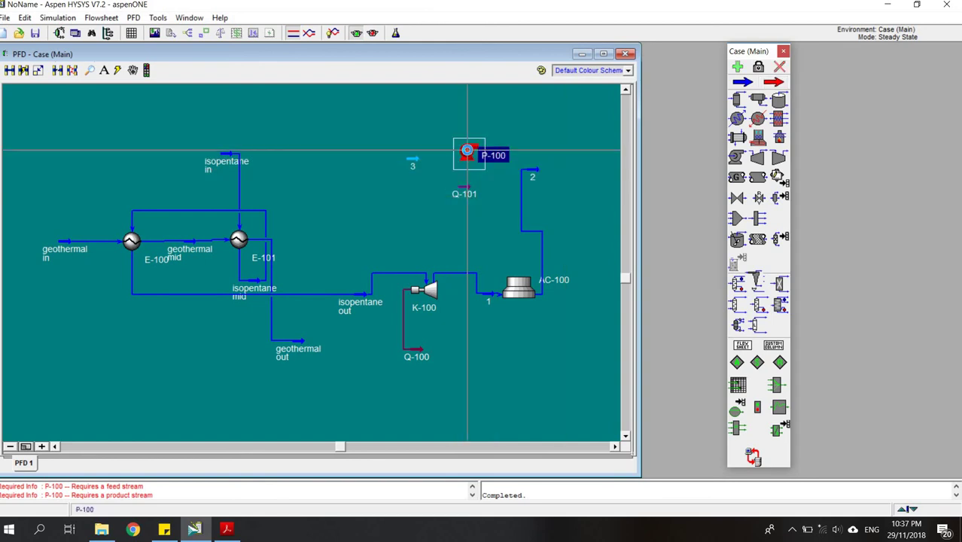
left_click(498, 218)
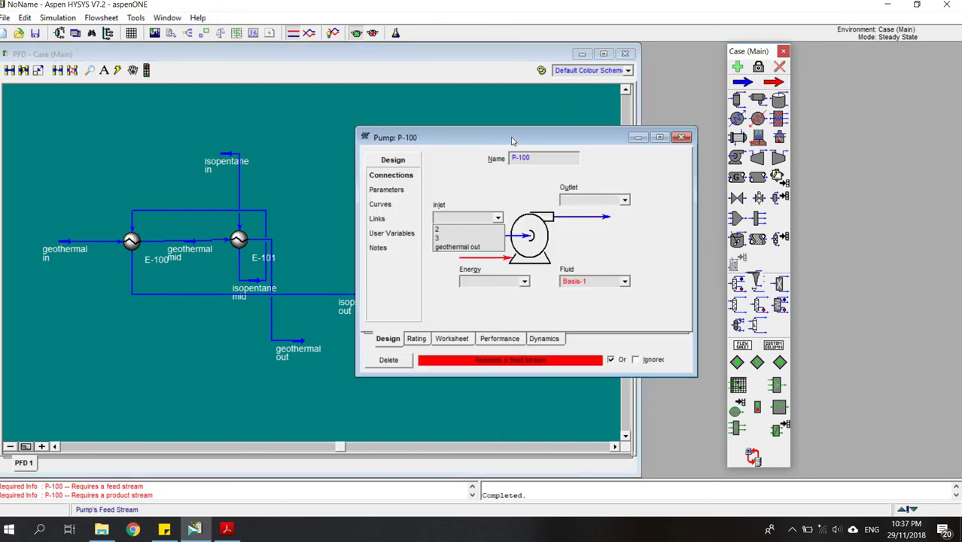
left_click(493, 215)
left_click(497, 218)
left_click(466, 229)
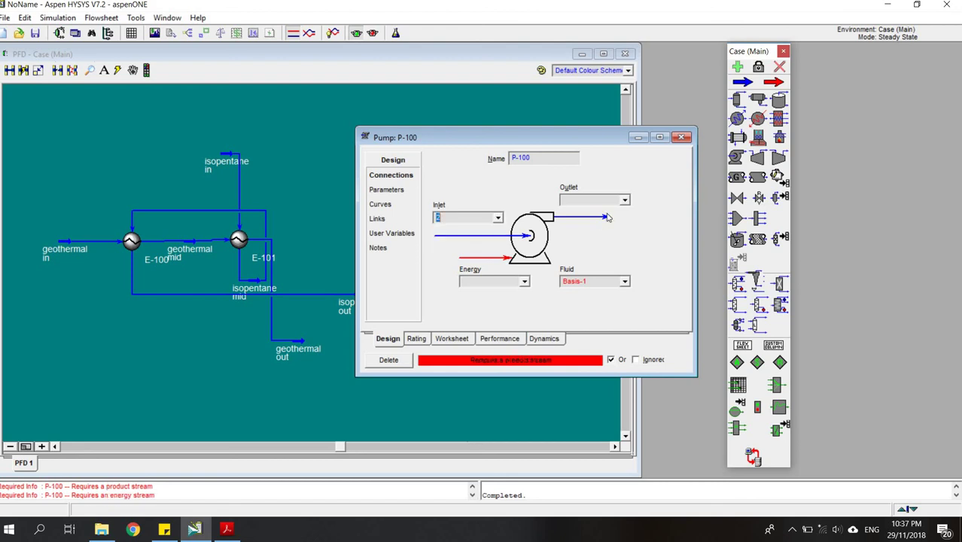
left_click(625, 199)
left_click(589, 212)
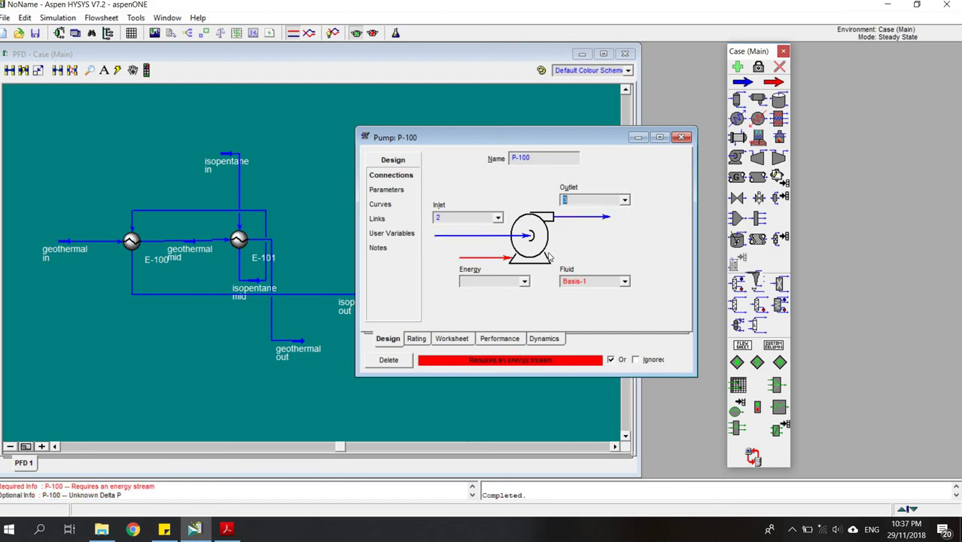
left_click(525, 283)
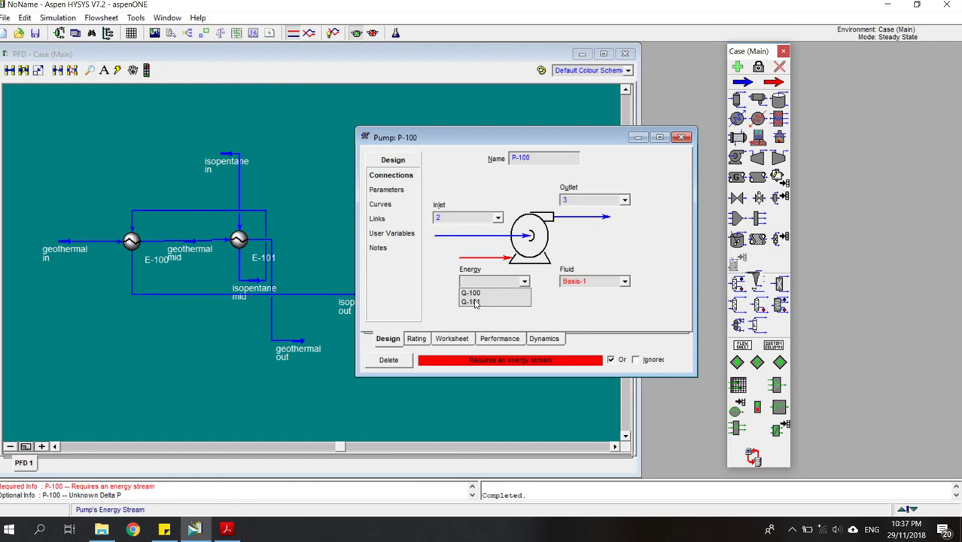
left_click(474, 302)
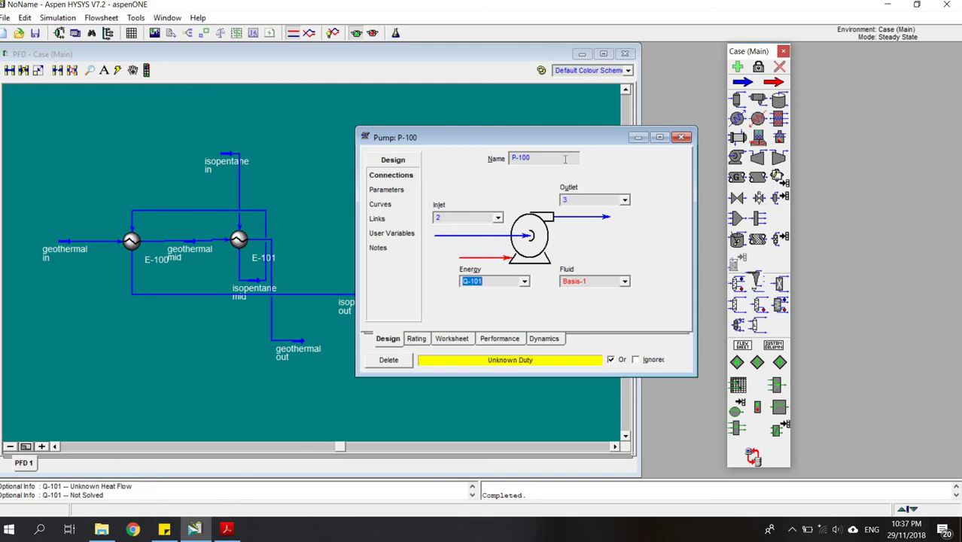
left_click_drag(549, 143, 286, 182)
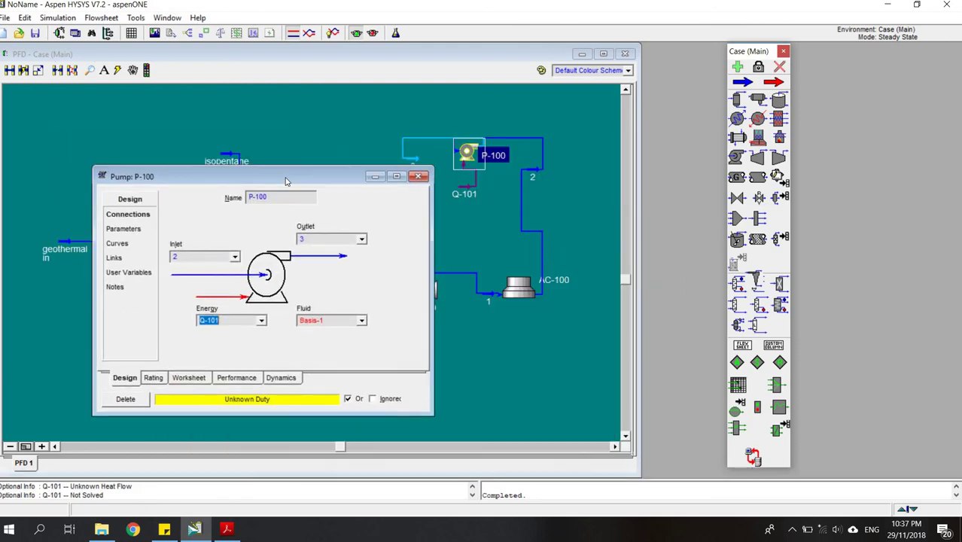
- On P-100's Worksheet, set outlet stream 3 pressure to 1917 kPa, then close the pump window
left_click(189, 378)
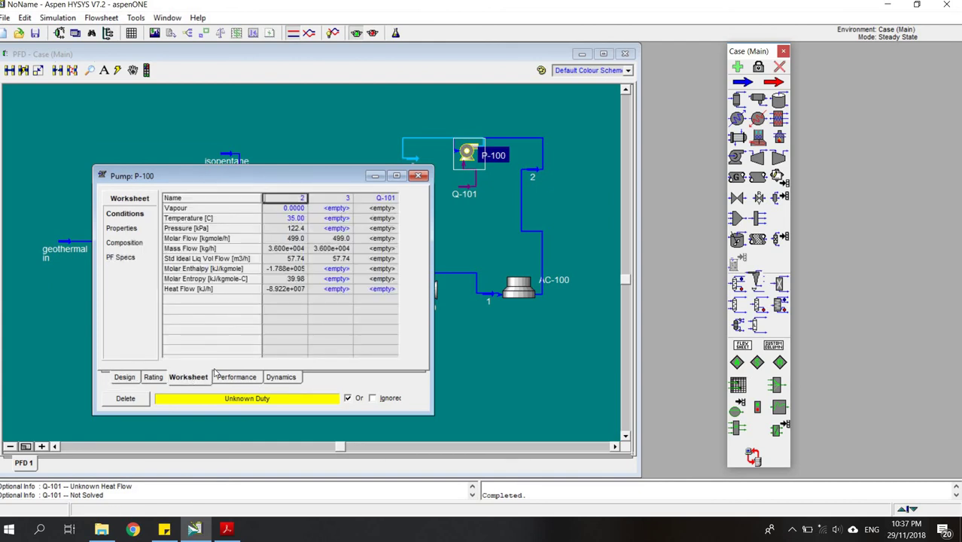
left_click_drag(302, 185, 307, 199)
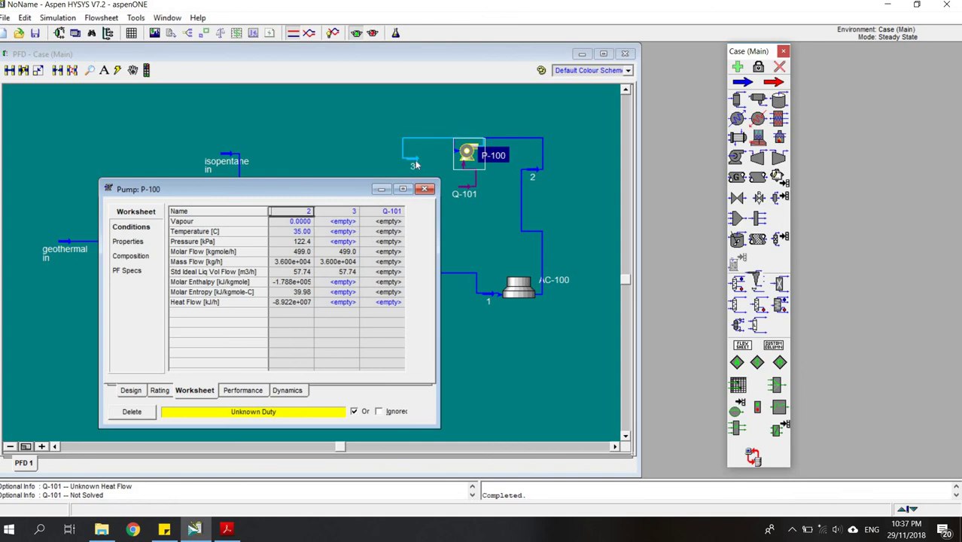
left_click(332, 241)
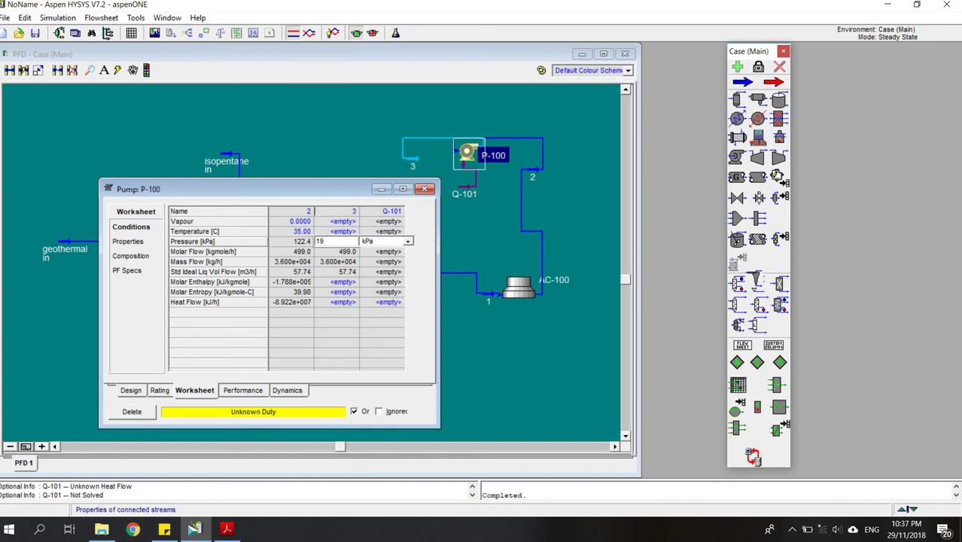
key("Return")
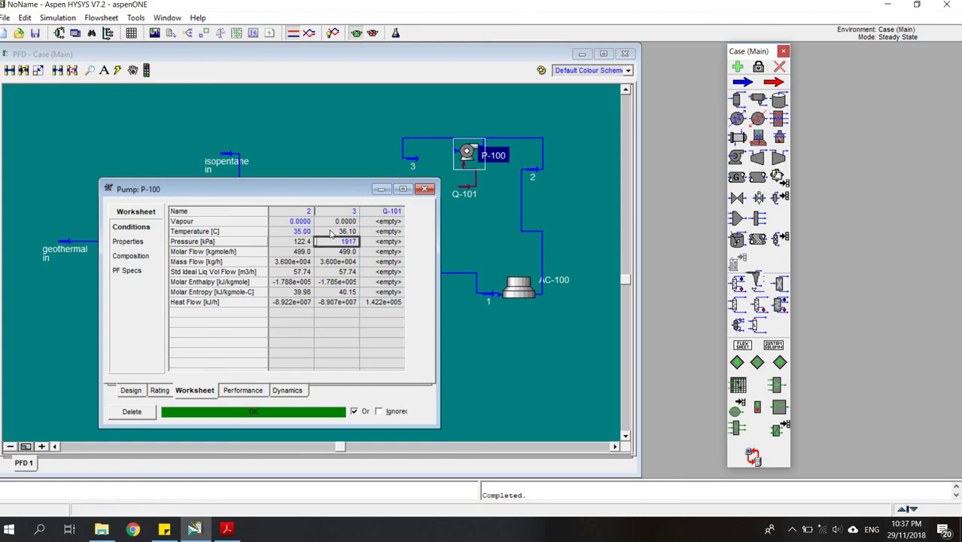
left_click(426, 188)
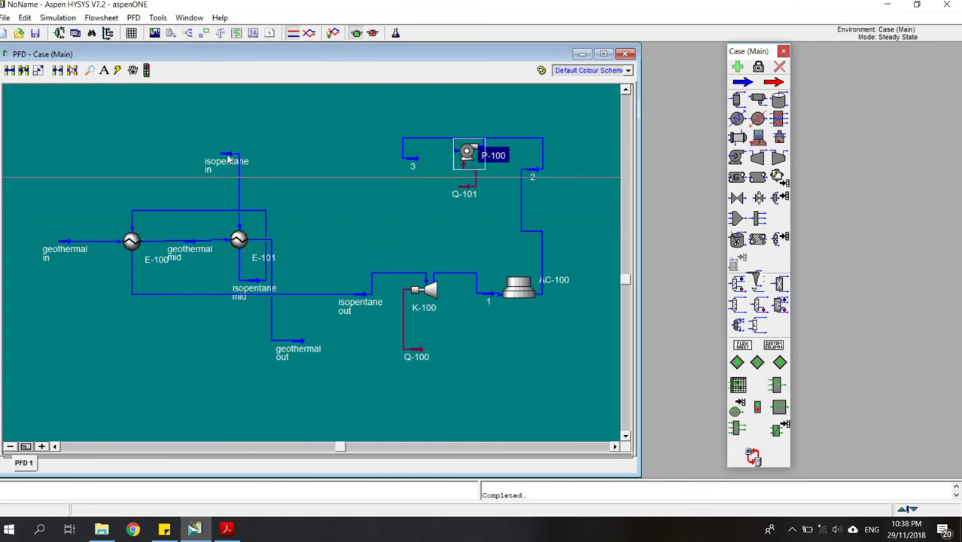
- Open E-101's Worksheet from the PFD to view its stream conditions, moving the window aside
mouse_move(228, 155)
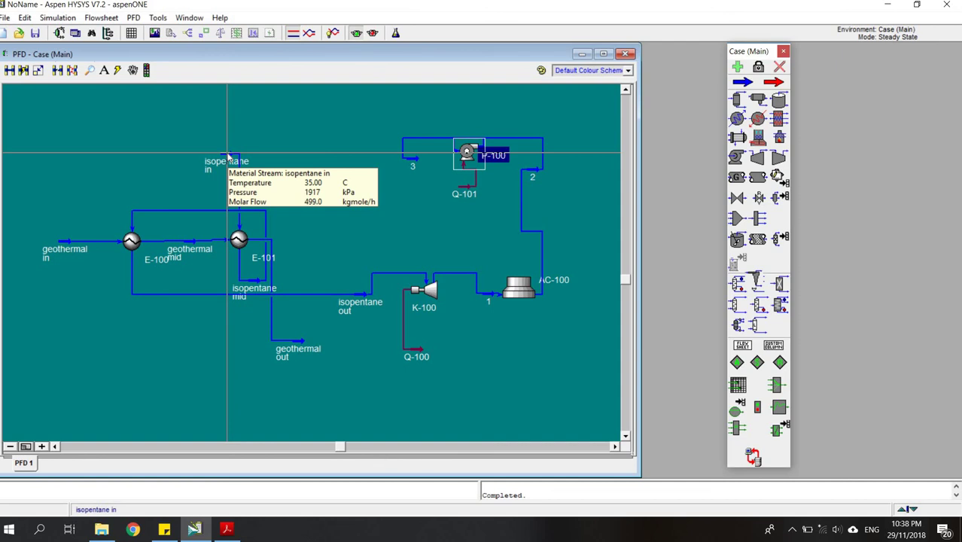
left_click(240, 238)
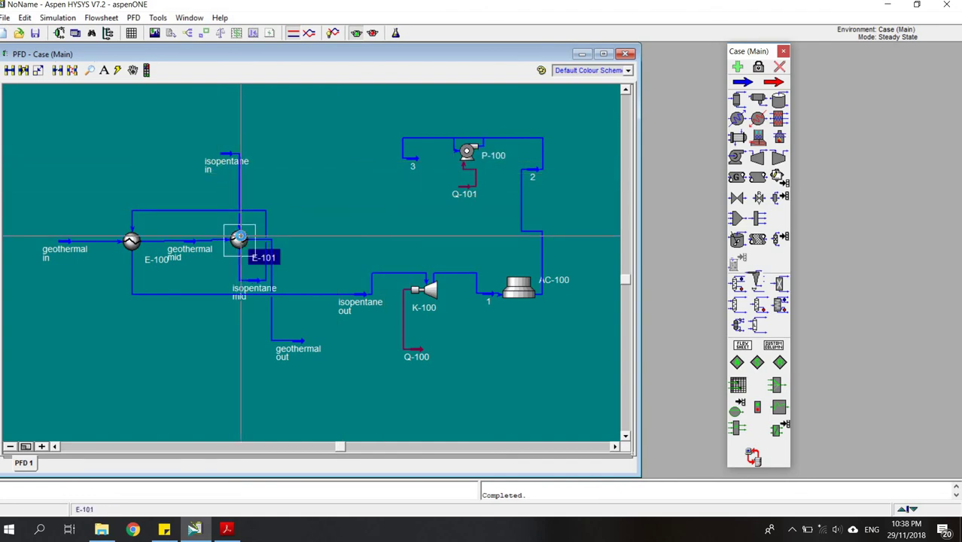
double_click(239, 238)
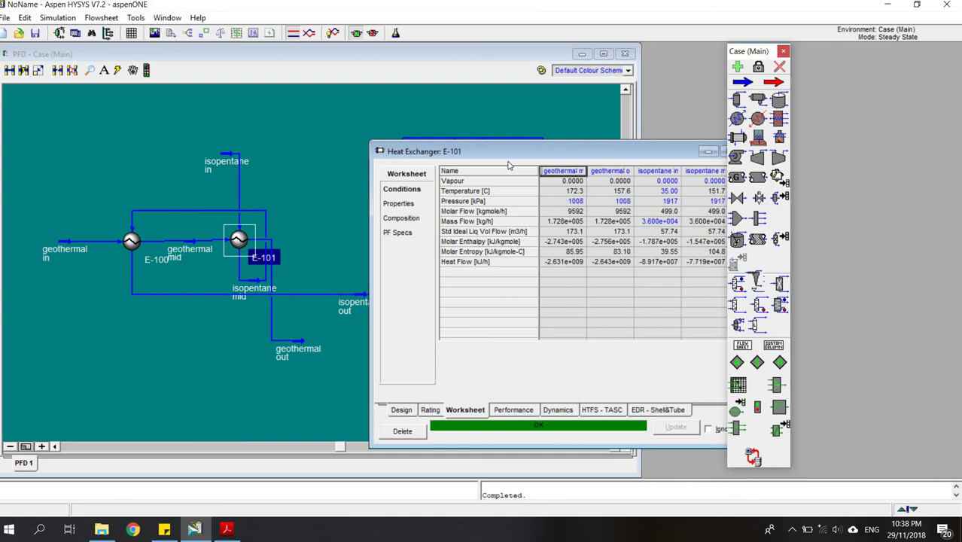
left_click_drag(445, 151, 305, 145)
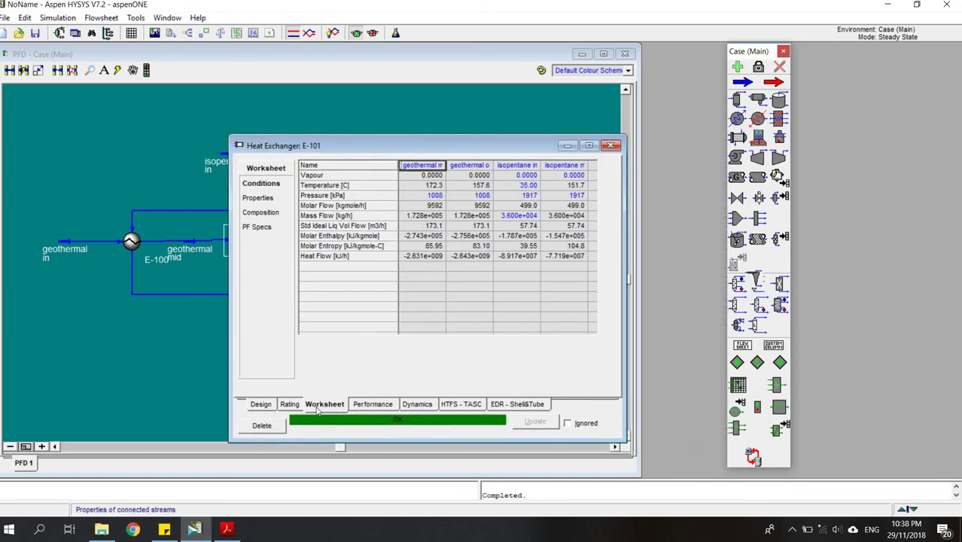